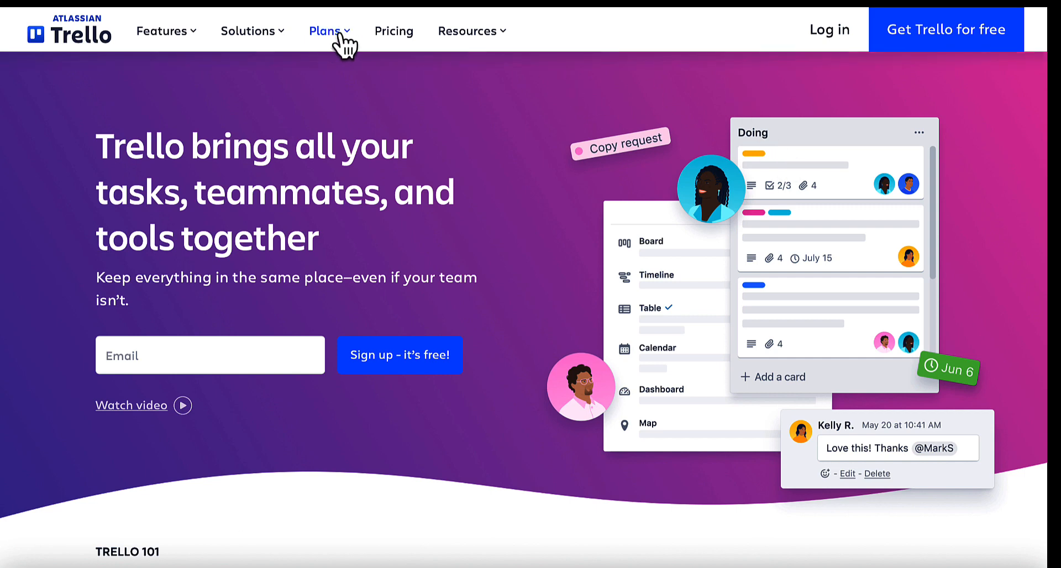
Open the pricing page and examine what the Free, Standard, Premium and Enterprise plans cost and include
click(382, 33)
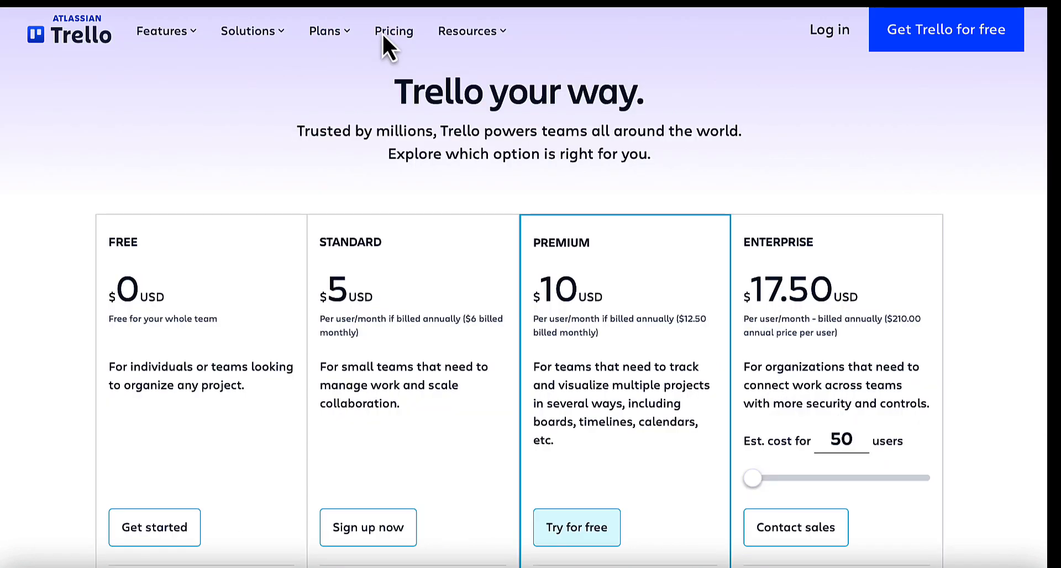
scroll(307, 274, down, 2)
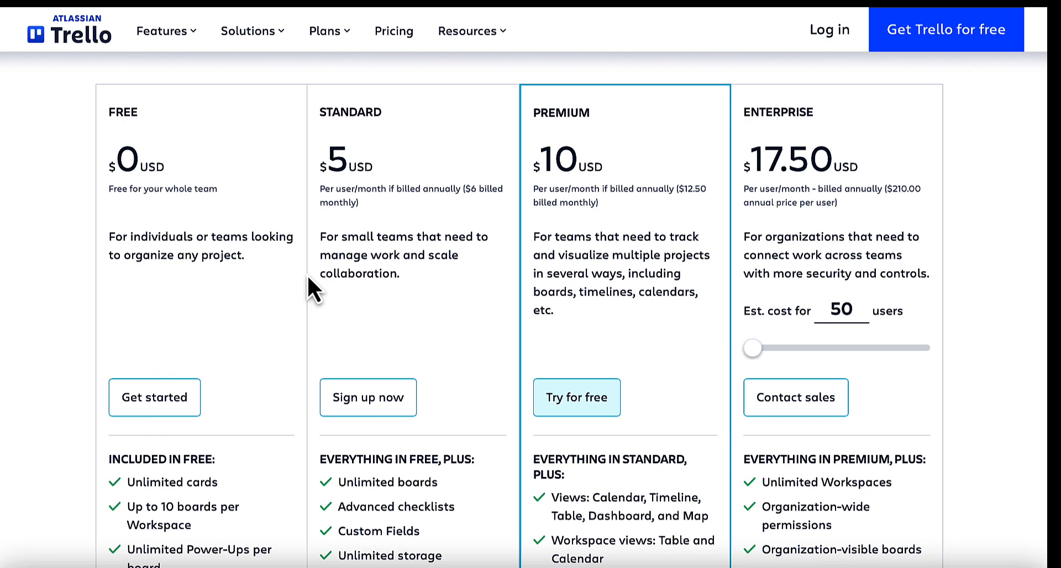
scroll(306, 274, down, 7)
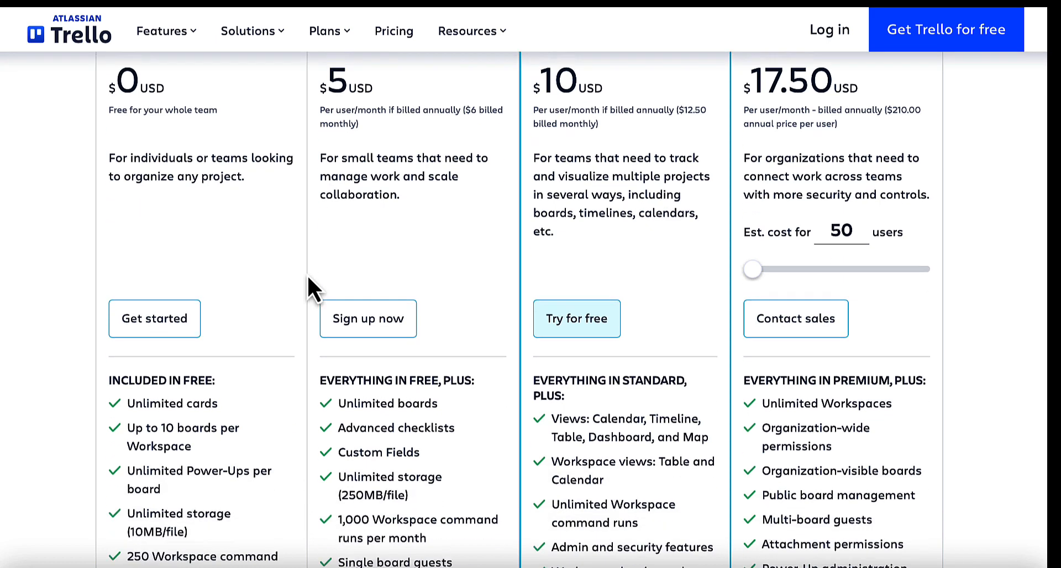
scroll(307, 274, down, 1)
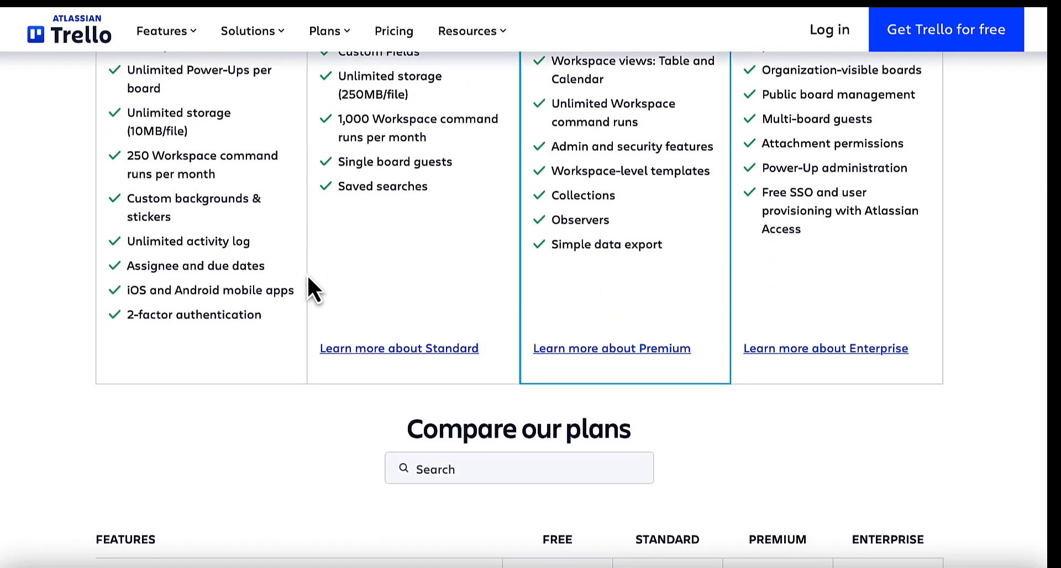
scroll(306, 274, up, 1)
scroll(308, 277, up, 2)
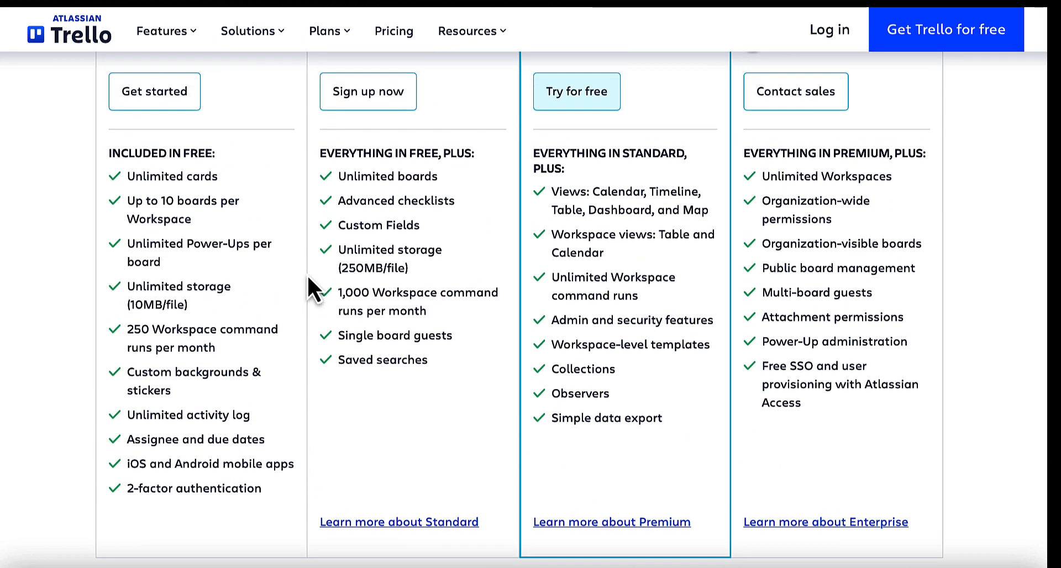
scroll(145, 221, up, 3)
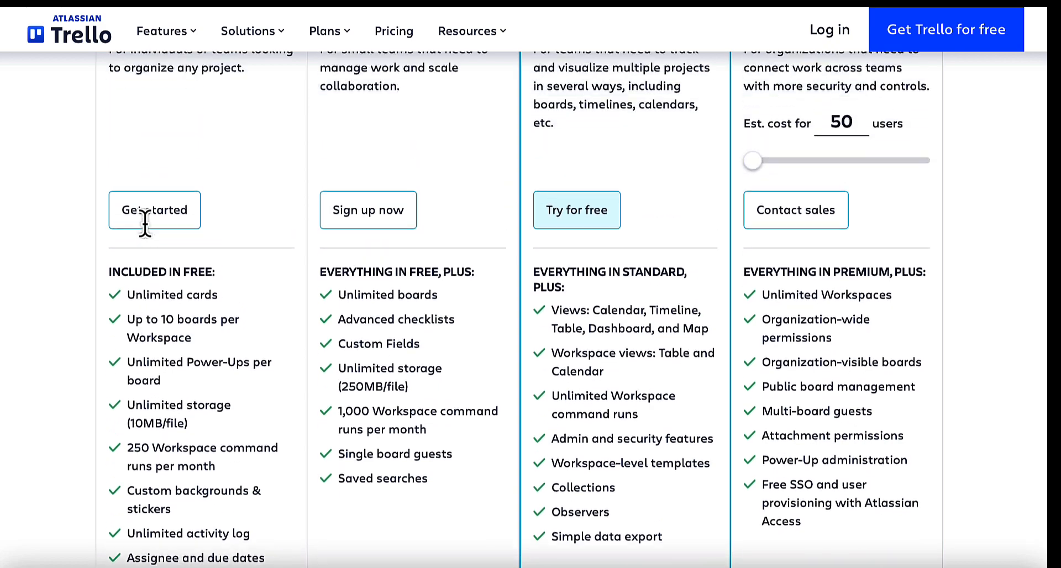
scroll(145, 225, up, 3)
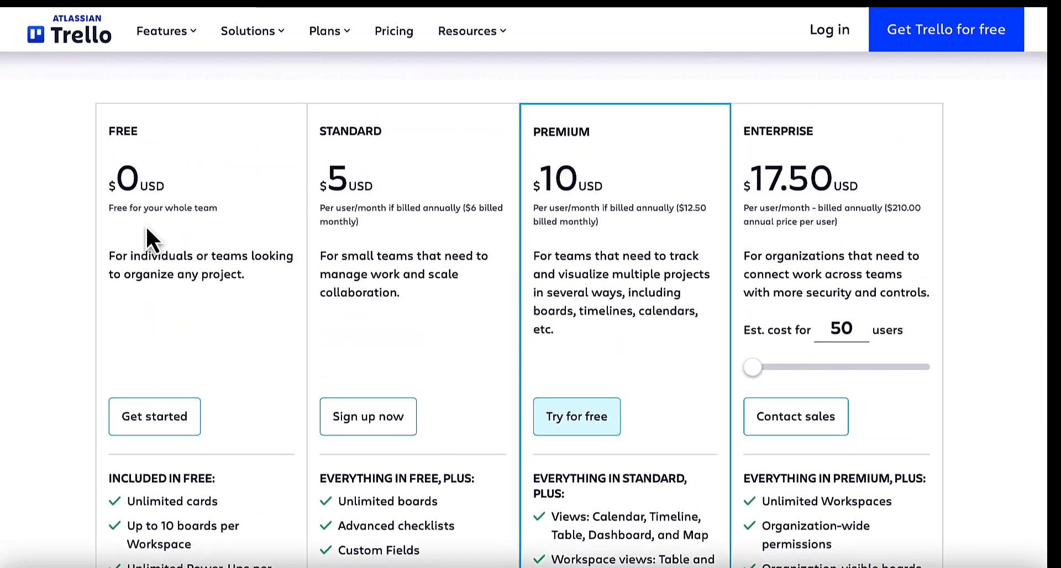
scroll(145, 221, up, 1)
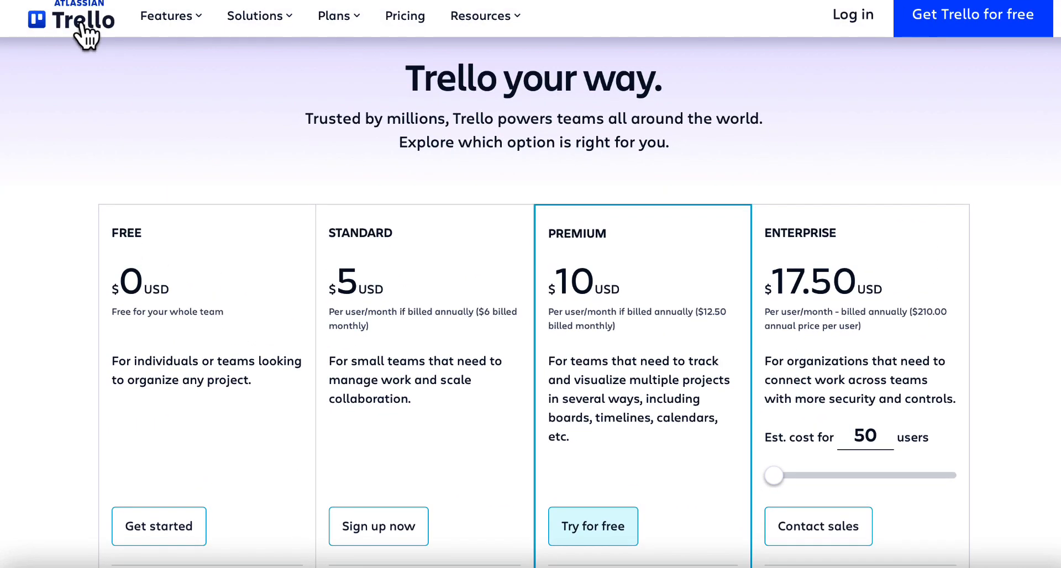
Return to the Trello home page and sign up for a free account with the user's email address
click(81, 26)
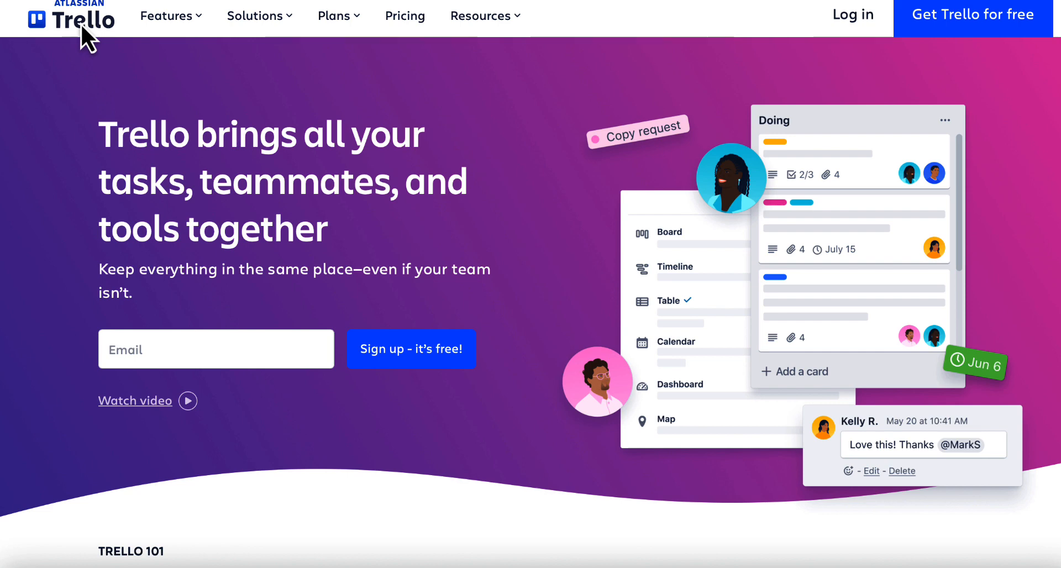
click(143, 350)
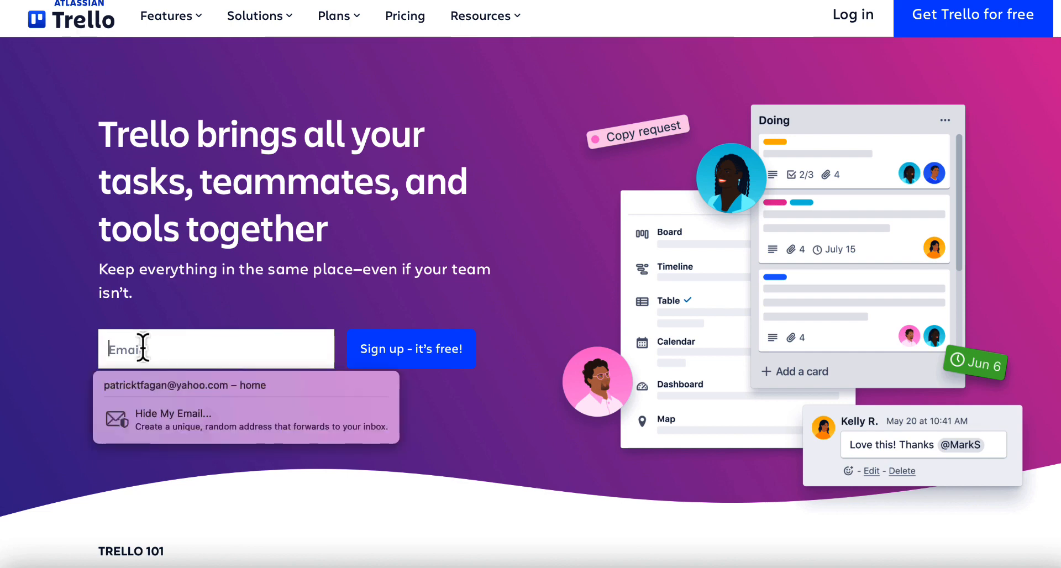
key(super+v)
click(400, 359)
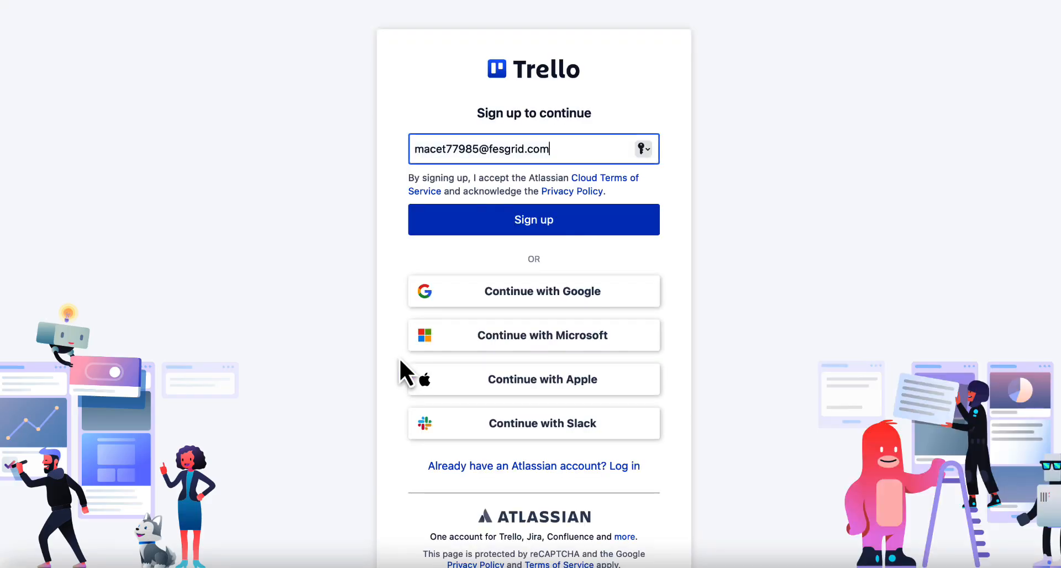
click(509, 225)
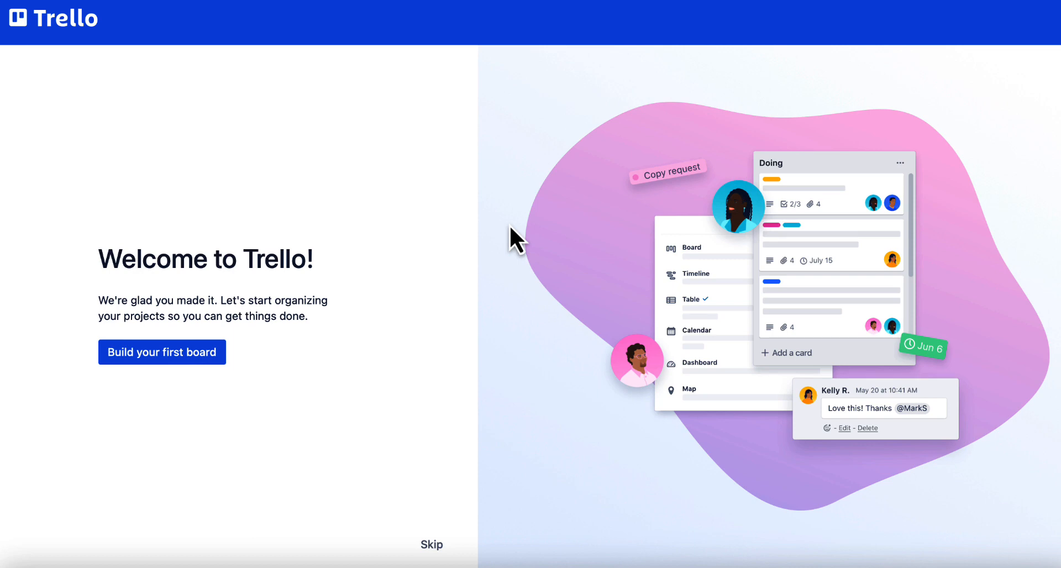
Start building the first board and name it "IT Project Tracking Board"
click(164, 357)
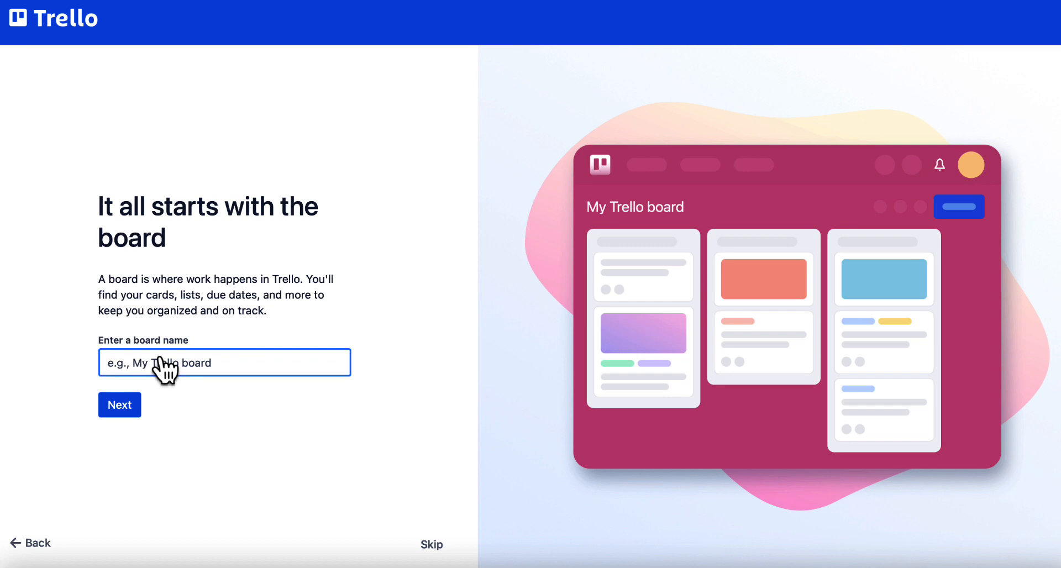
text(I)
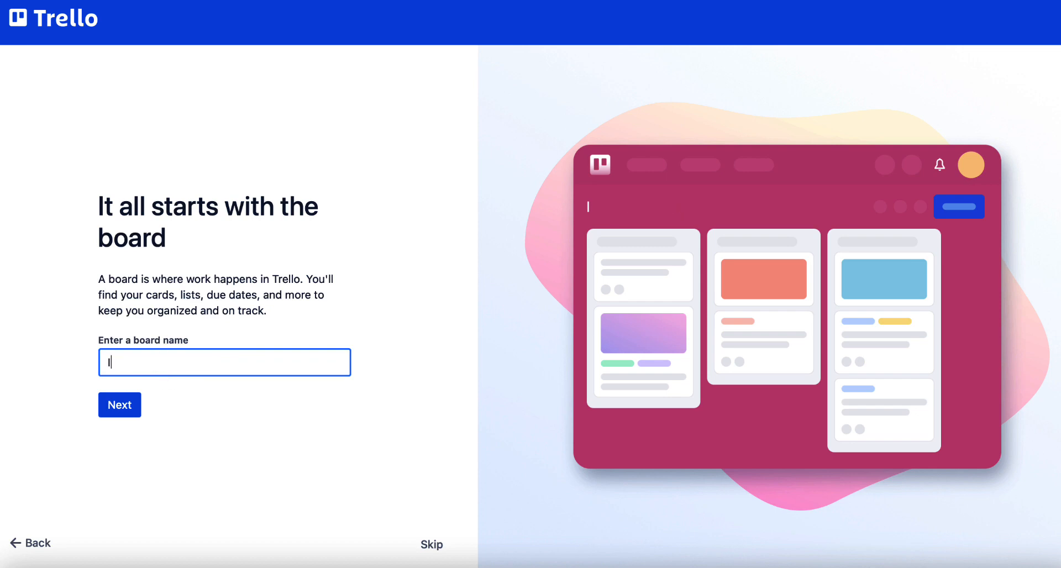
text(T Pro)
key(BackSpace)
text(roject Tracking Board)
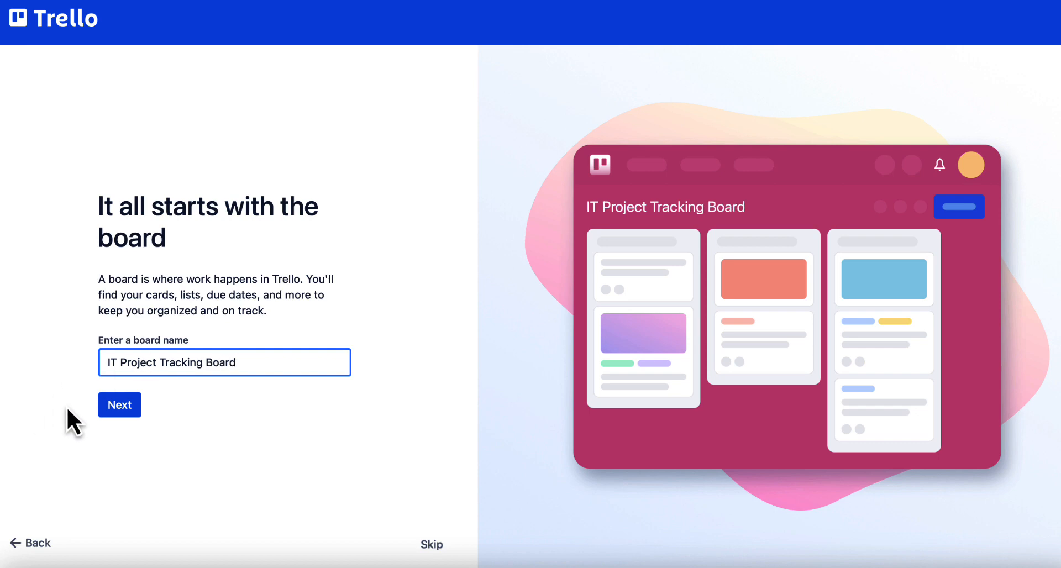
click(114, 410)
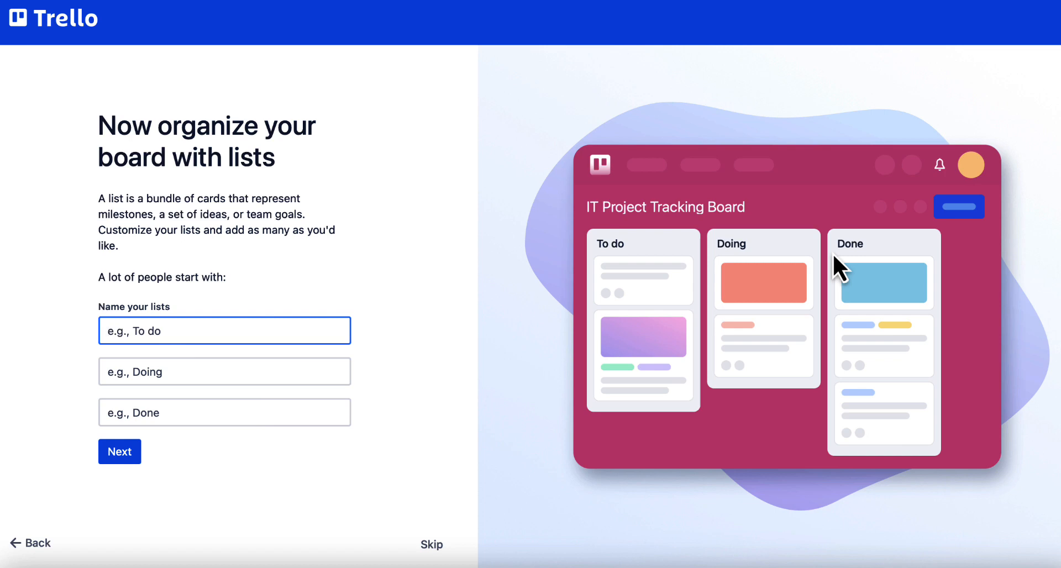
Name the board's three starting lists "Backlog", "To Do" and "Doing", and continue to the card setup
text(Backlog)
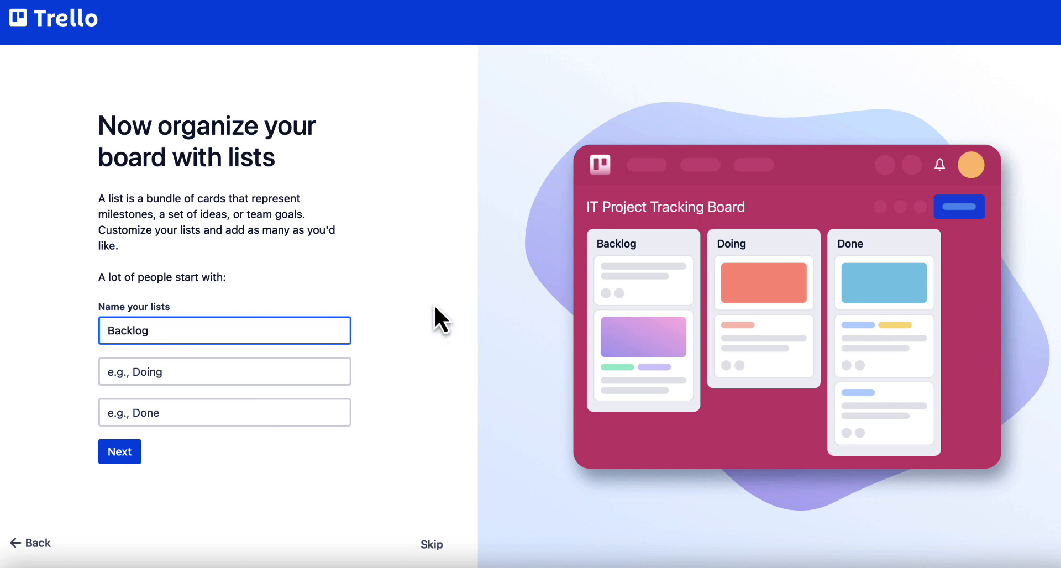
click(137, 369)
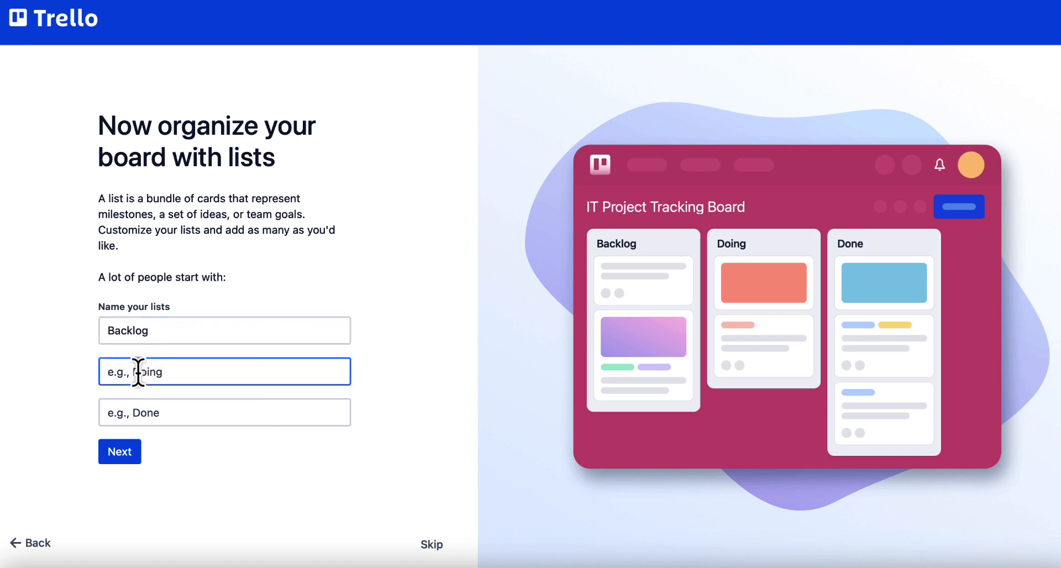
text(To Do)
click(119, 419)
text(D)
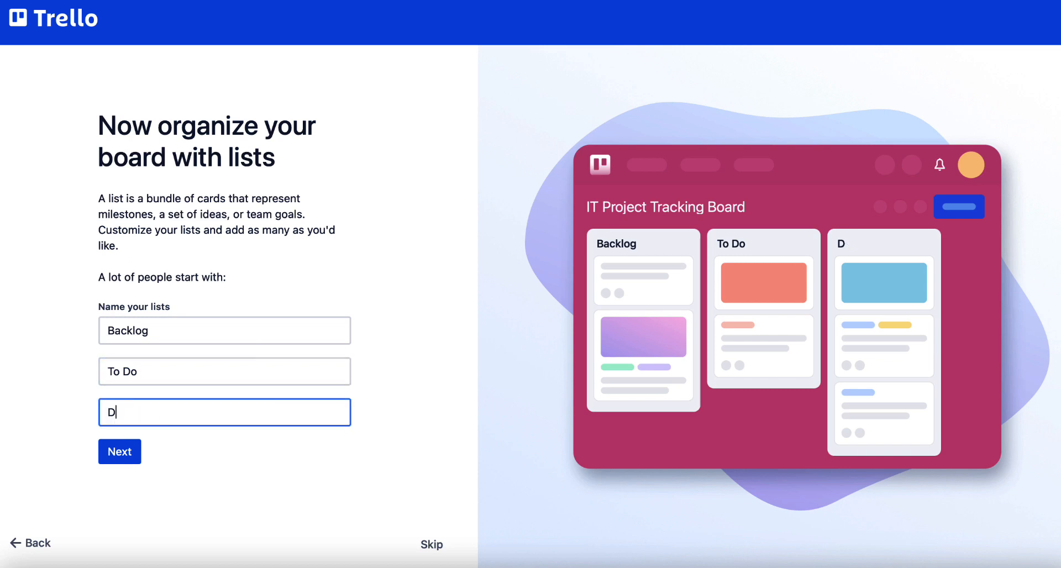
text(oing)
click(189, 466)
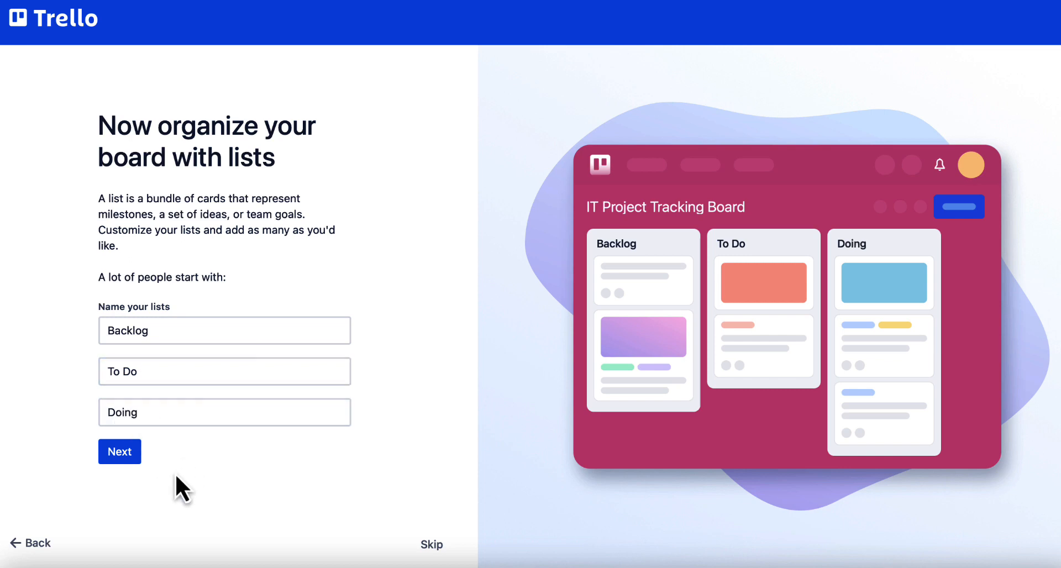
click(126, 452)
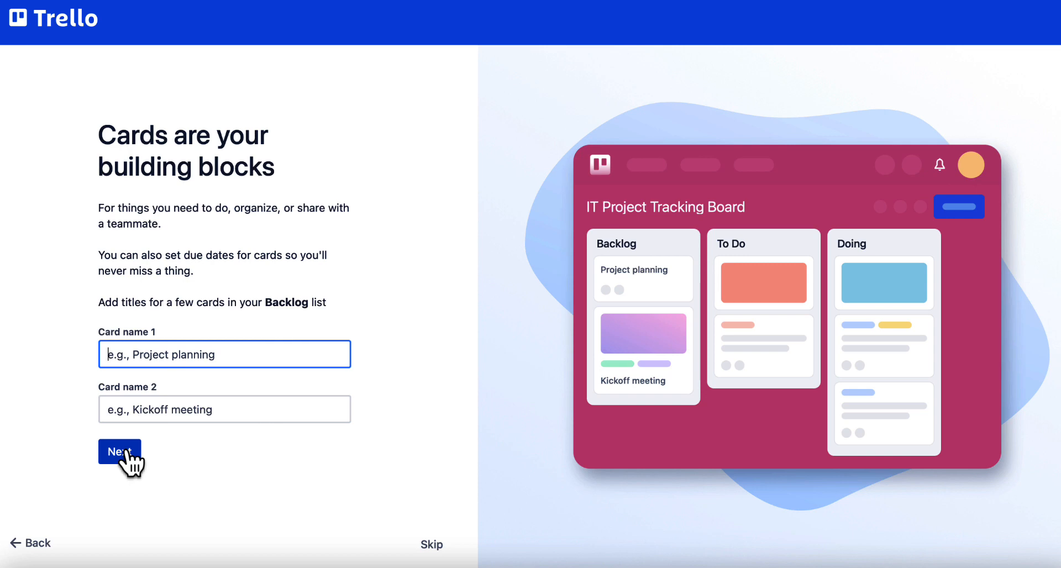
Skip the card titles, team invitation and Premium trial offer to reach the new board
click(429, 544)
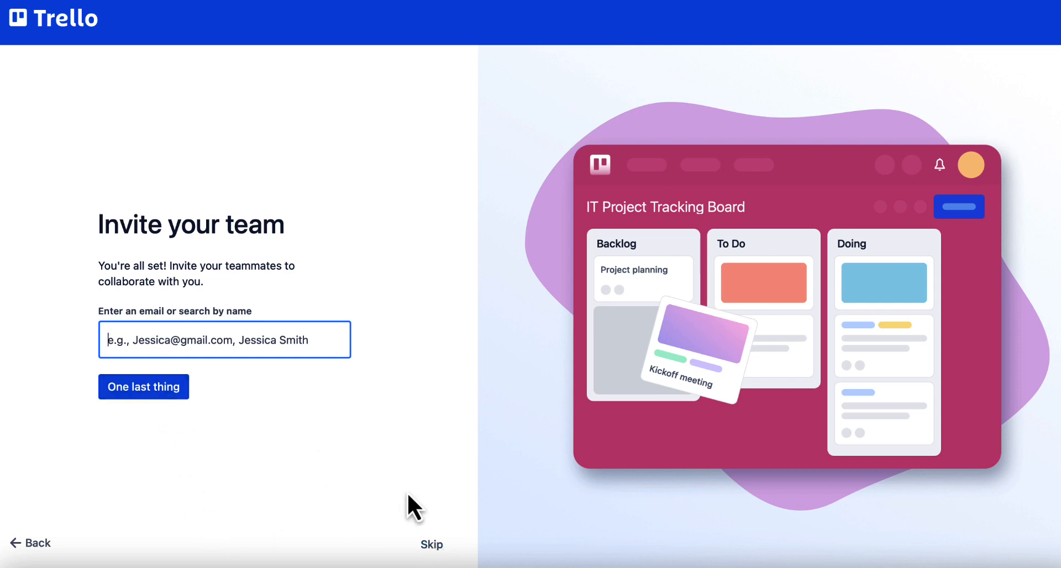
click(429, 546)
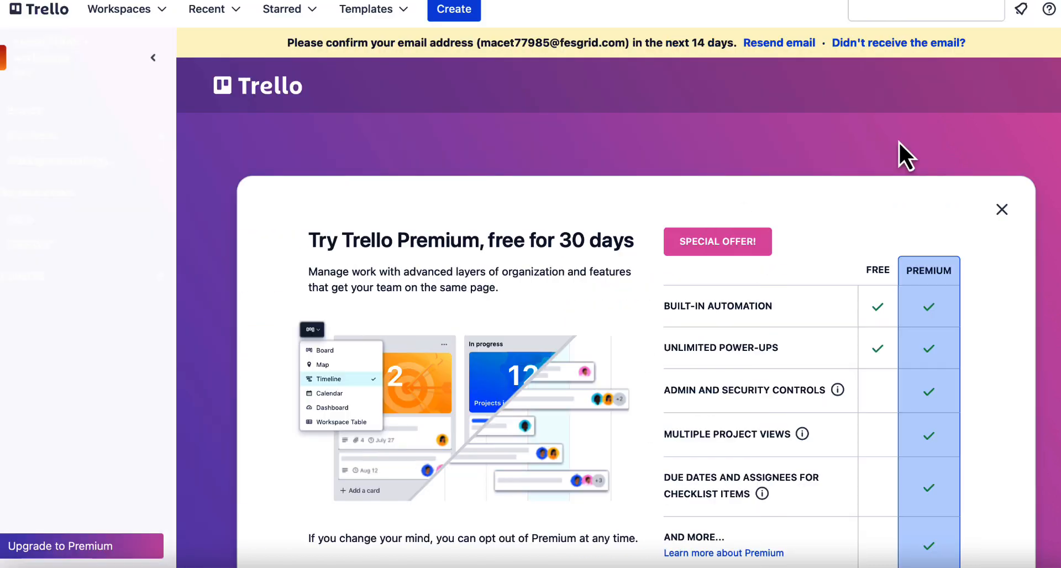
click(900, 145)
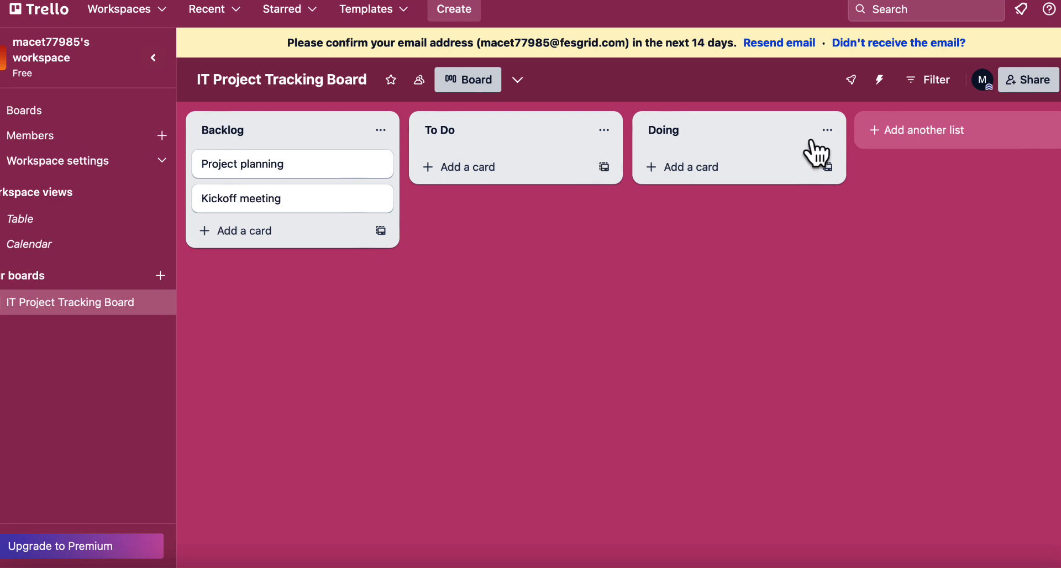
Add a fourth list named "Completed" after the Doing list
click(894, 144)
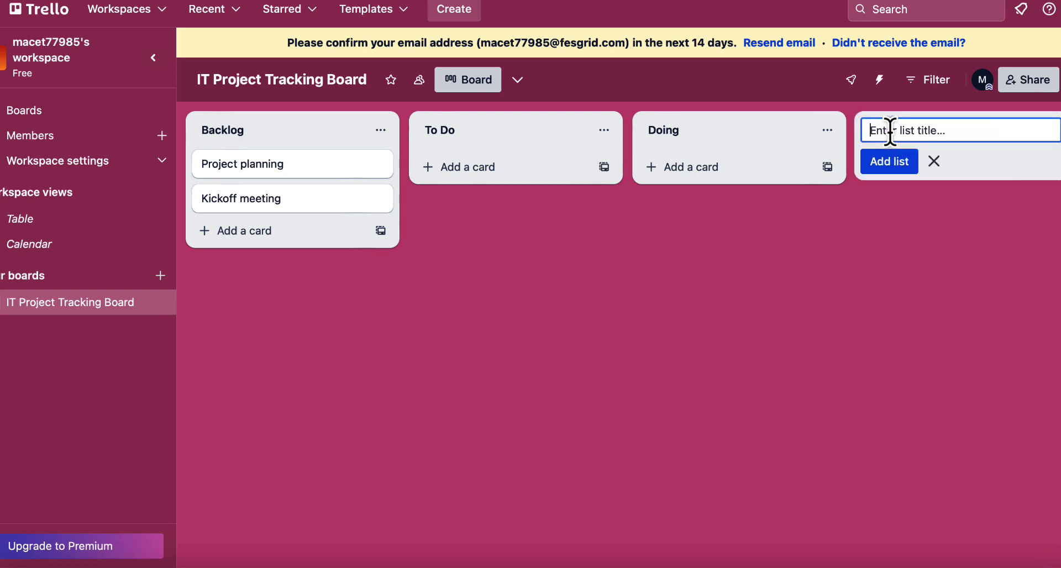
text(Comploet)
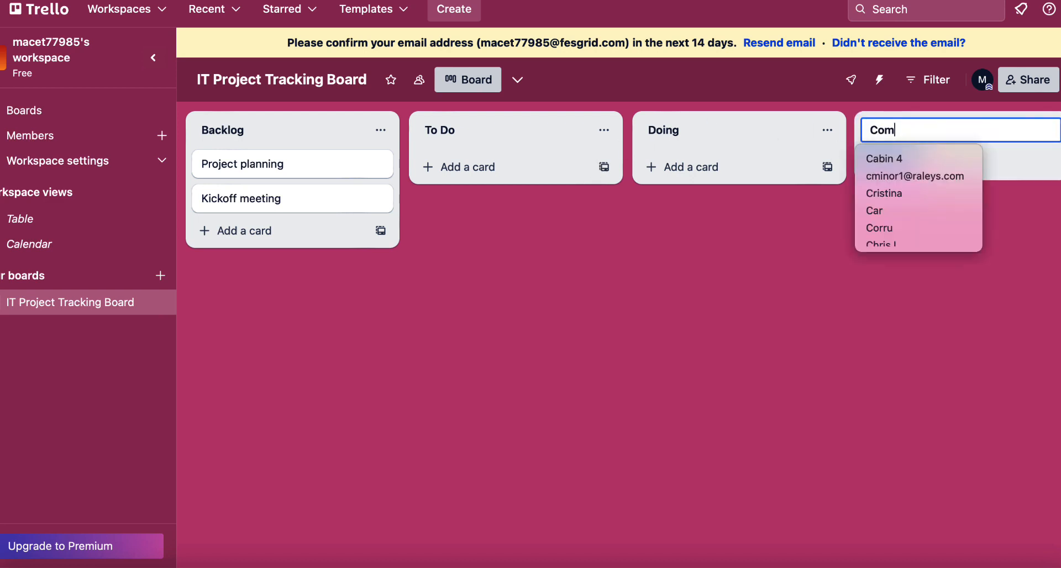
key(BackSpace)
key(BackSpace)
key(BackSpace)
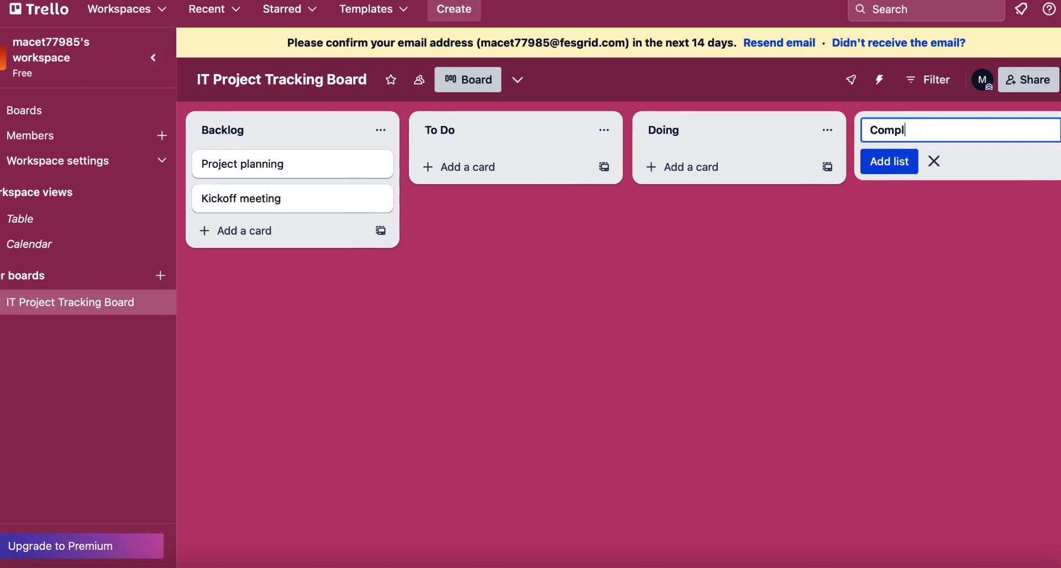
text(eted)
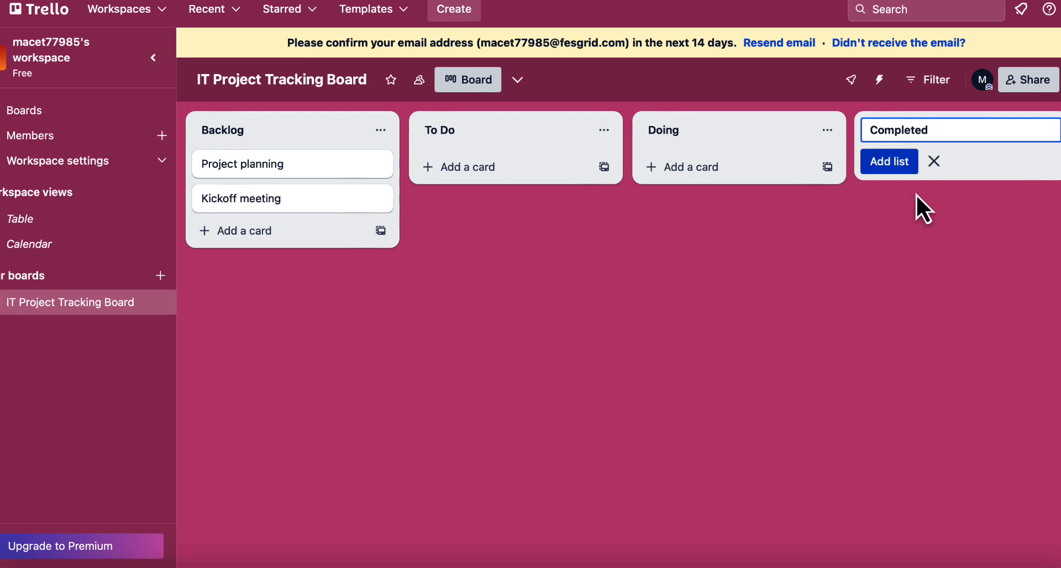
click(943, 234)
click(914, 130)
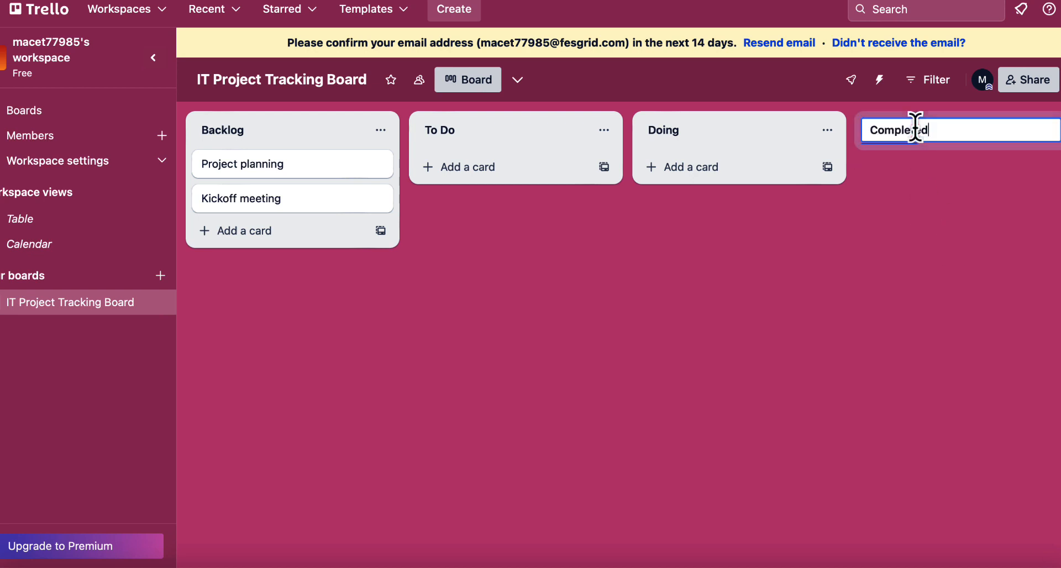
click(903, 161)
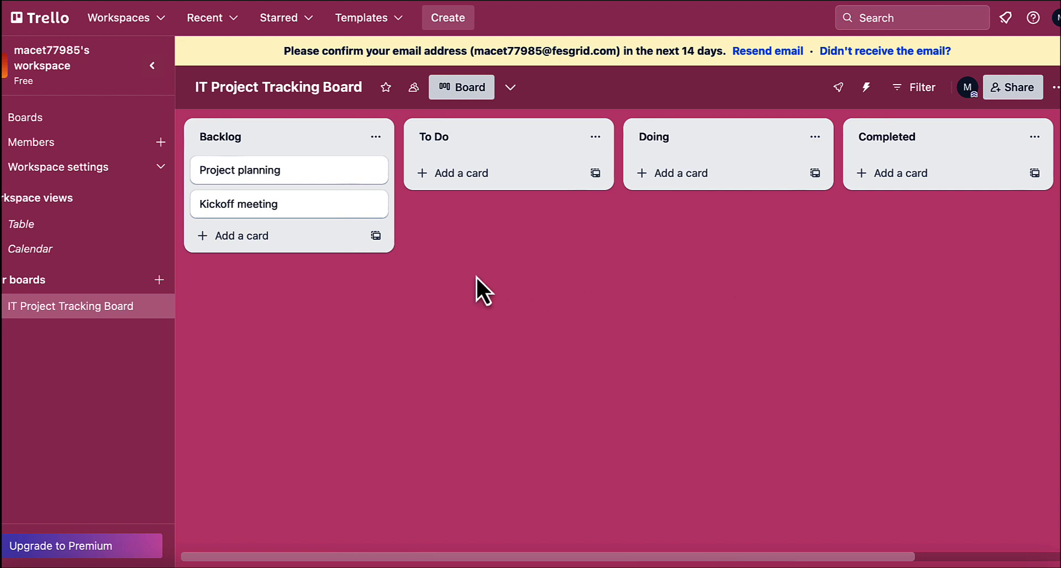
Add a card titled "Build an HR Dashboards" to the Backlog list
click(236, 243)
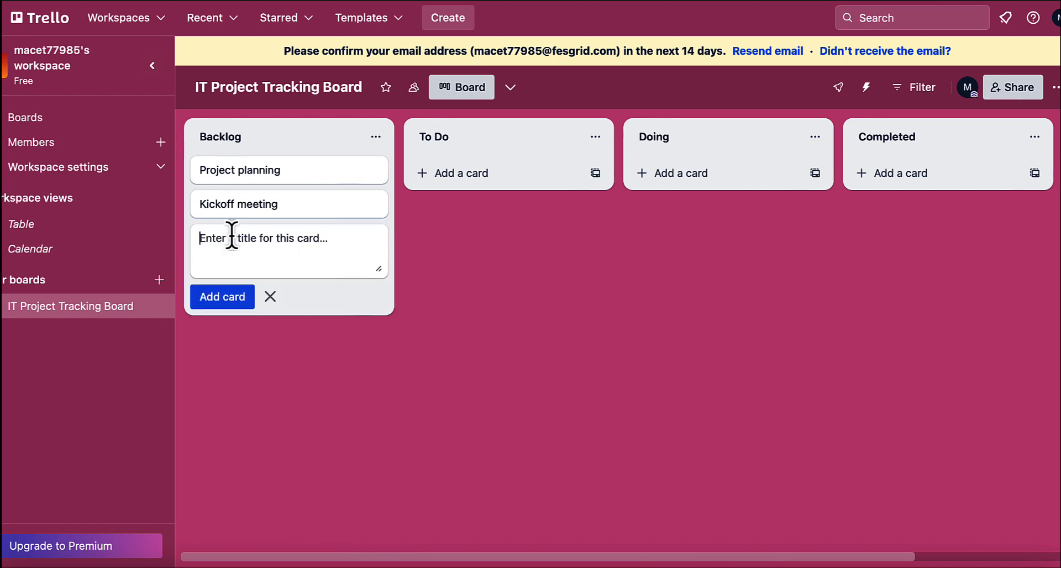
text(Build )
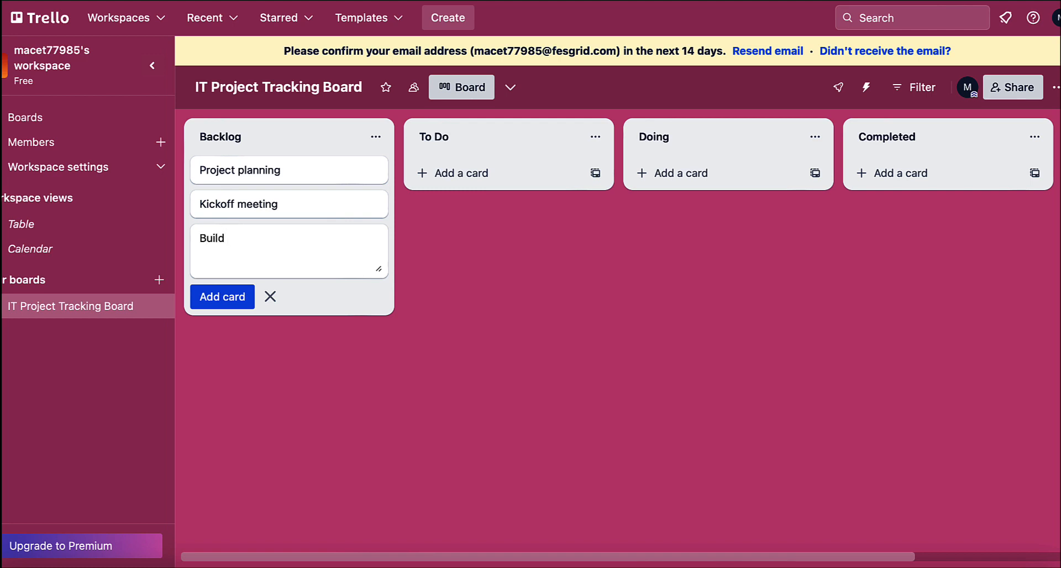
text(an HR Dashobard)
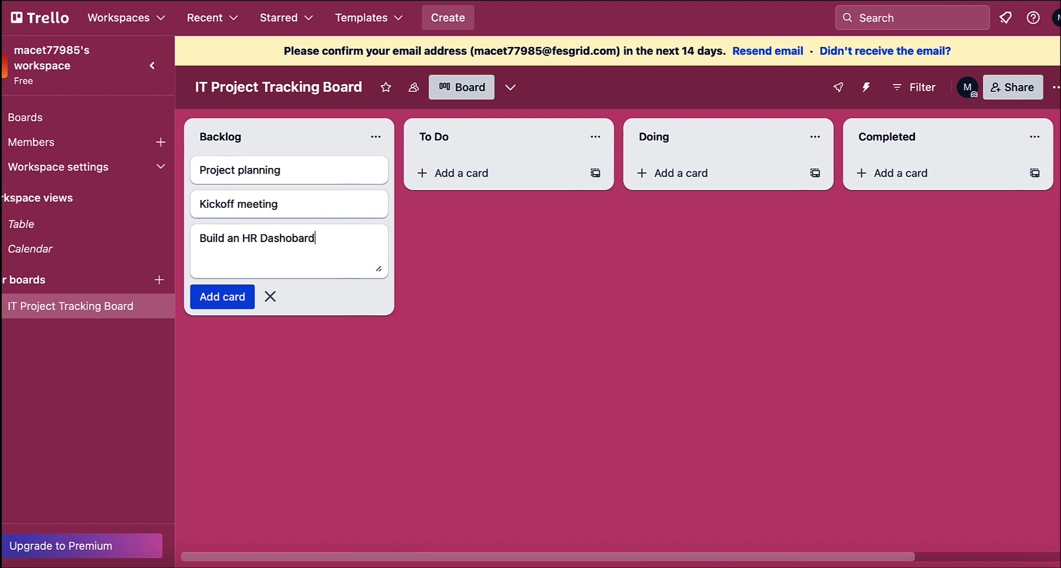
key(BackSpace)
key(BackSpace)
key(BackSpace)
key(BackSpace)
key(BackSpace)
text(boards)
click(202, 303)
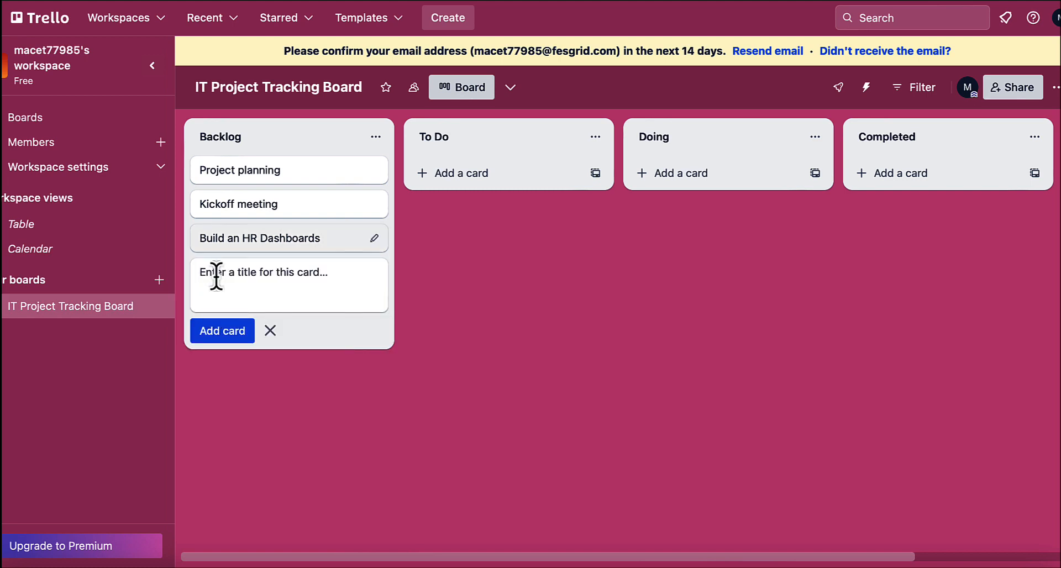
Open the "Build an HR Dashboards" card and save the description "HR Dashboard"
click(374, 239)
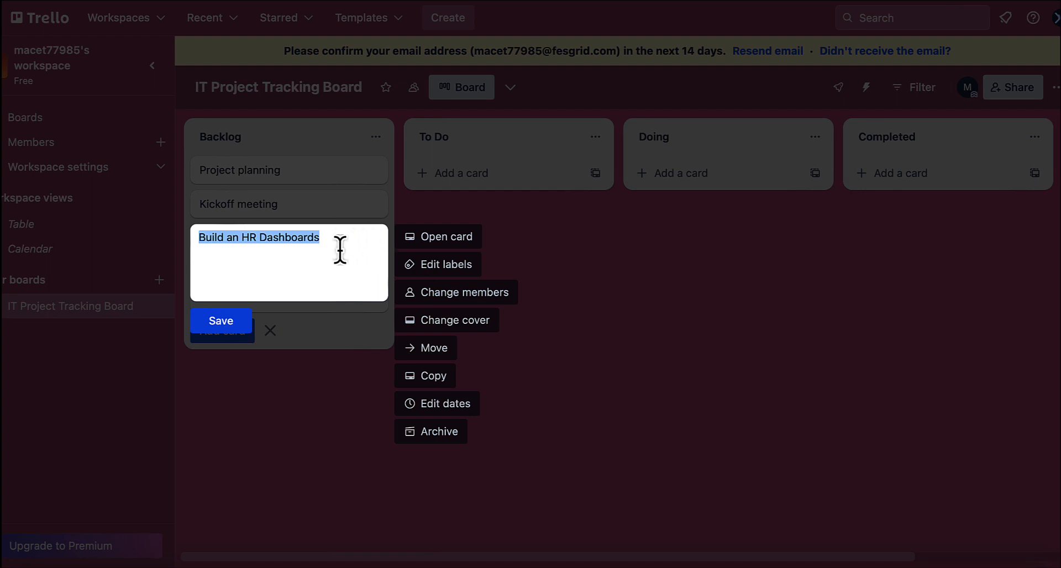
click(441, 239)
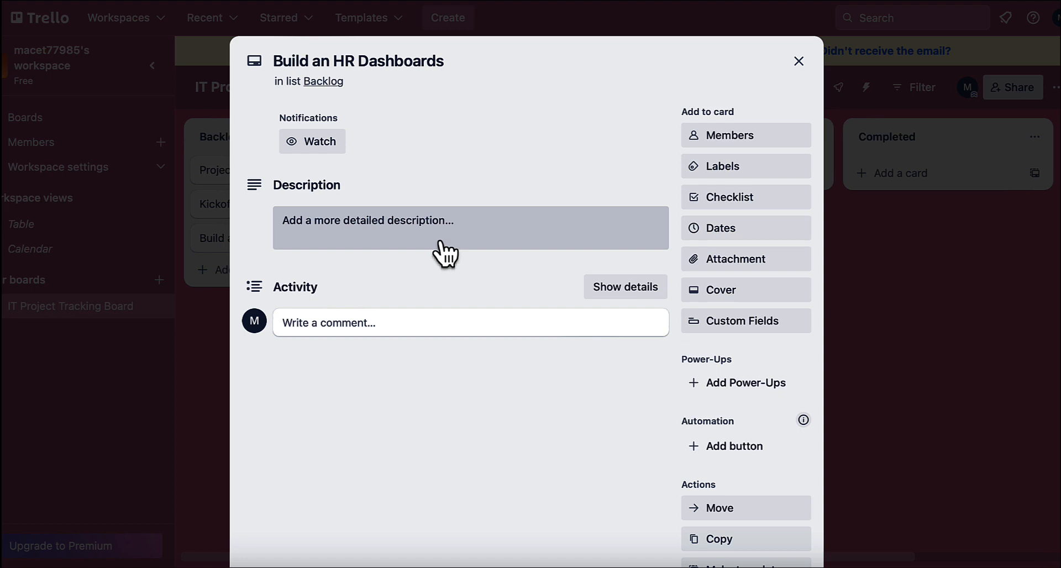
click(379, 237)
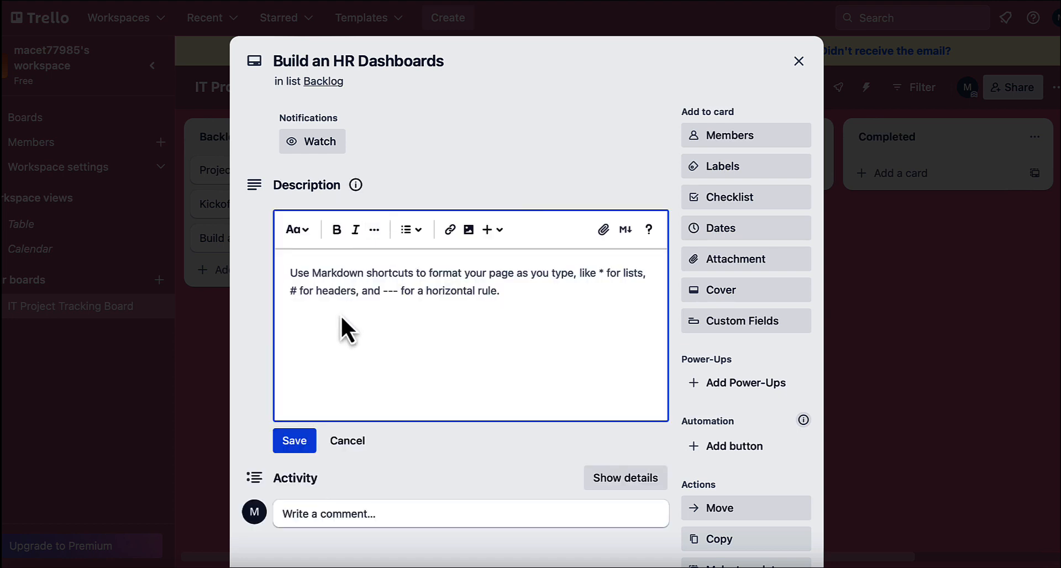
text(Hr)
key(BackSpace)
text(R)
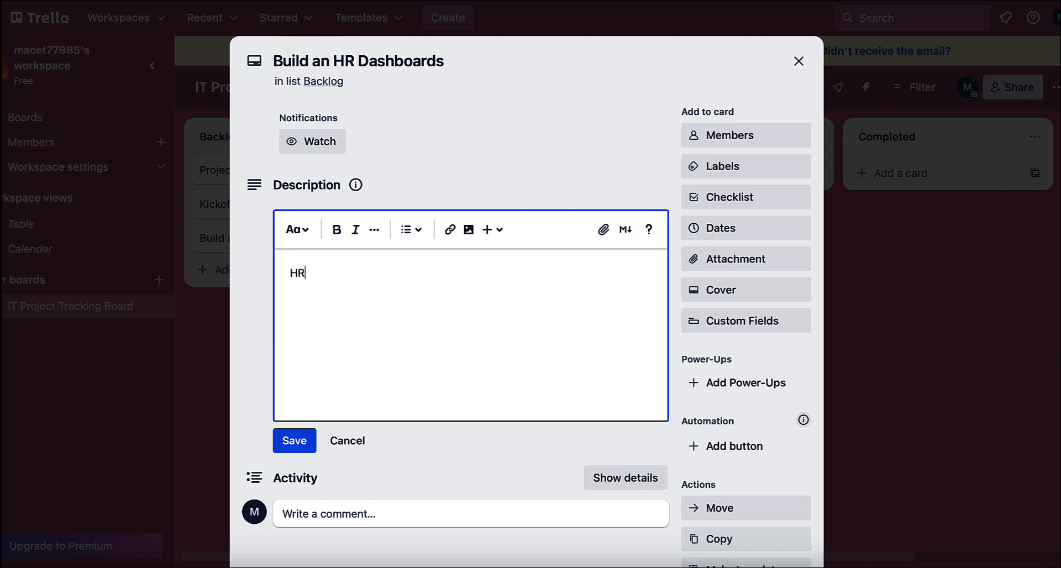
text( Dashboard)
click(294, 440)
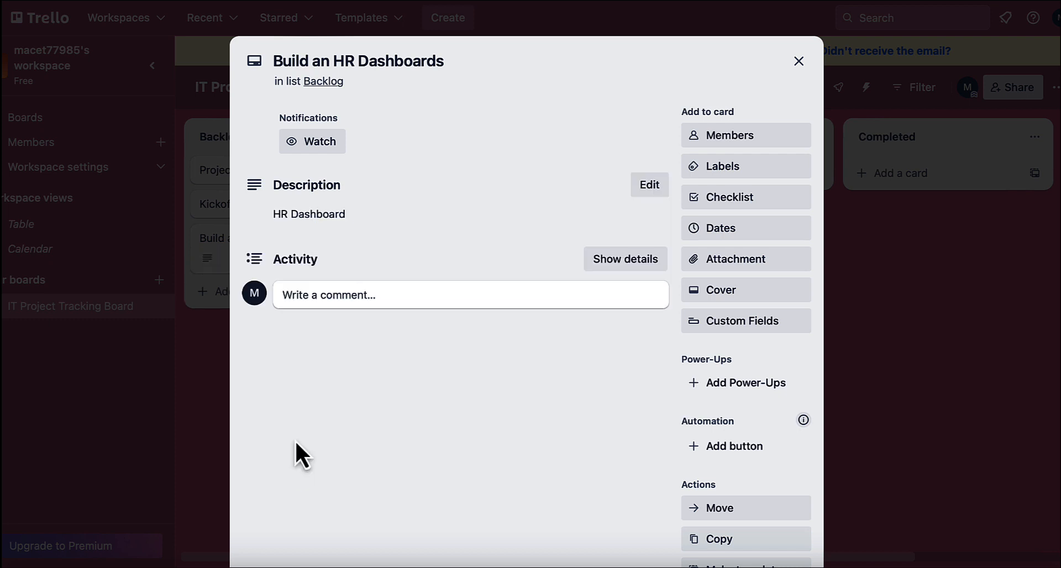
Assign the green label to the "Build an HR Dashboards" card
click(729, 168)
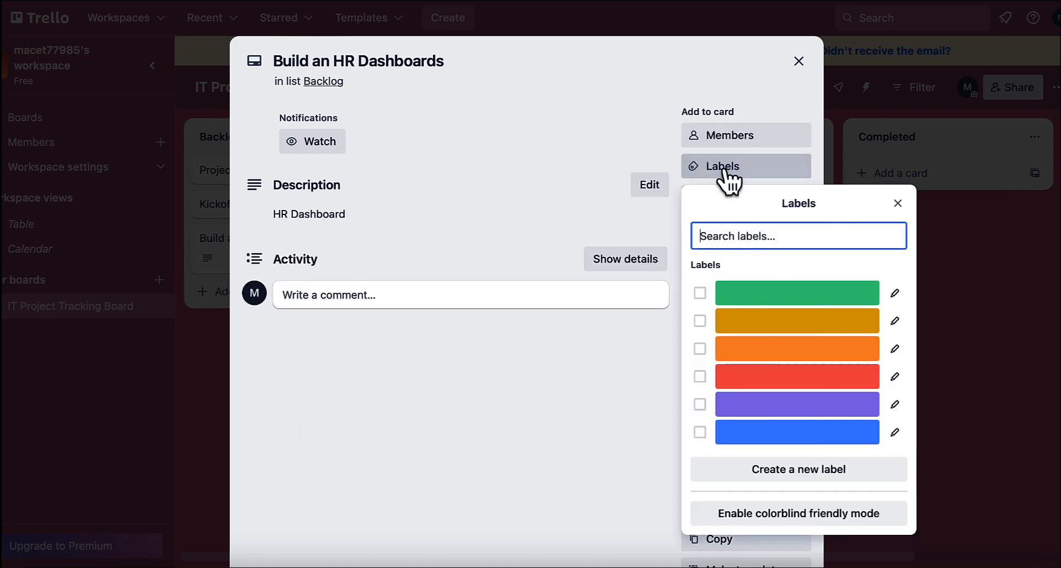
click(700, 293)
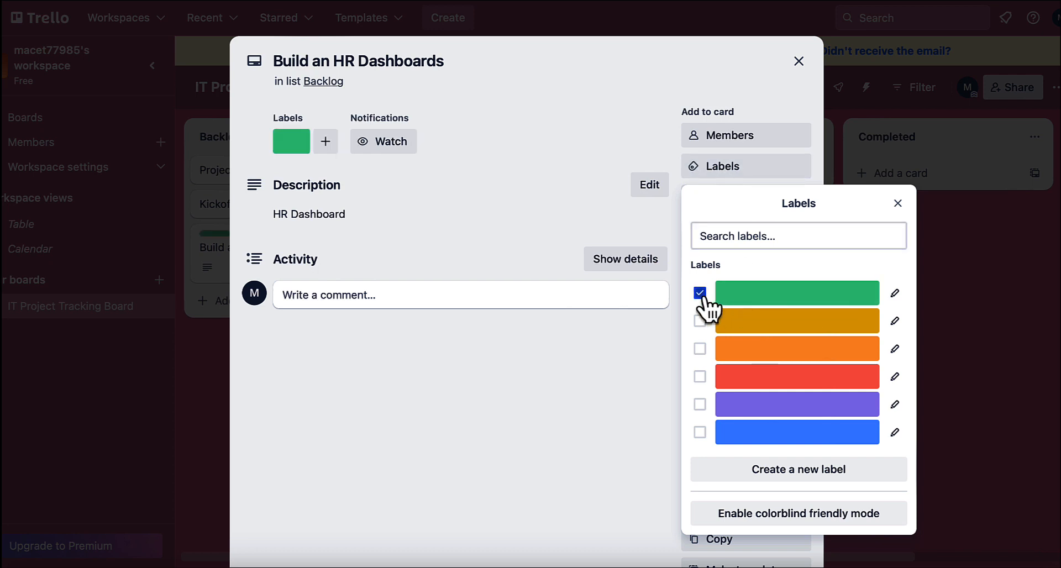
click(590, 113)
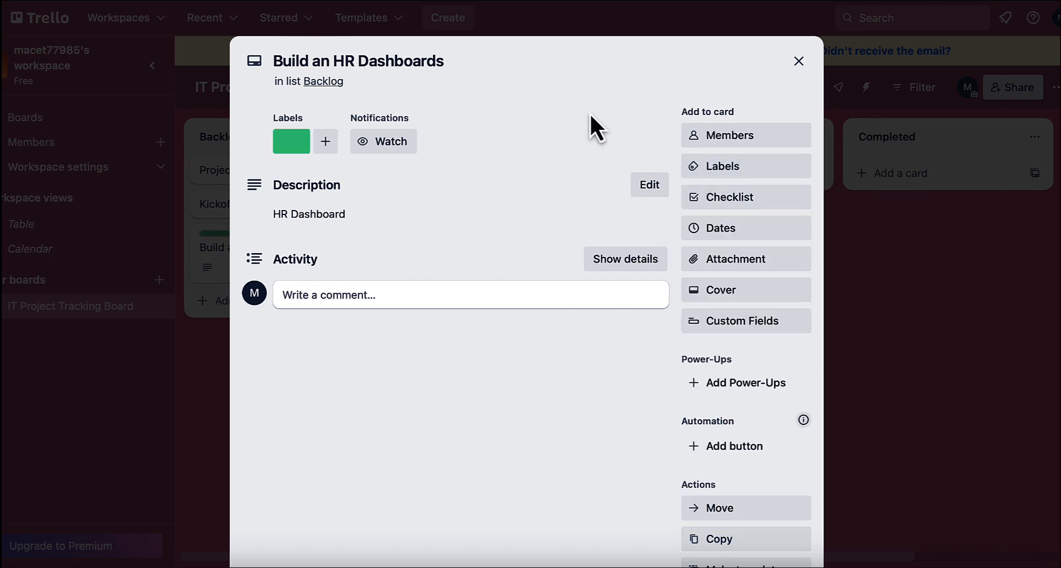
Add a checklist titled "Checklist" to the card with the items "Gather Requirments" and "Build Dashboard Prototype"
click(722, 203)
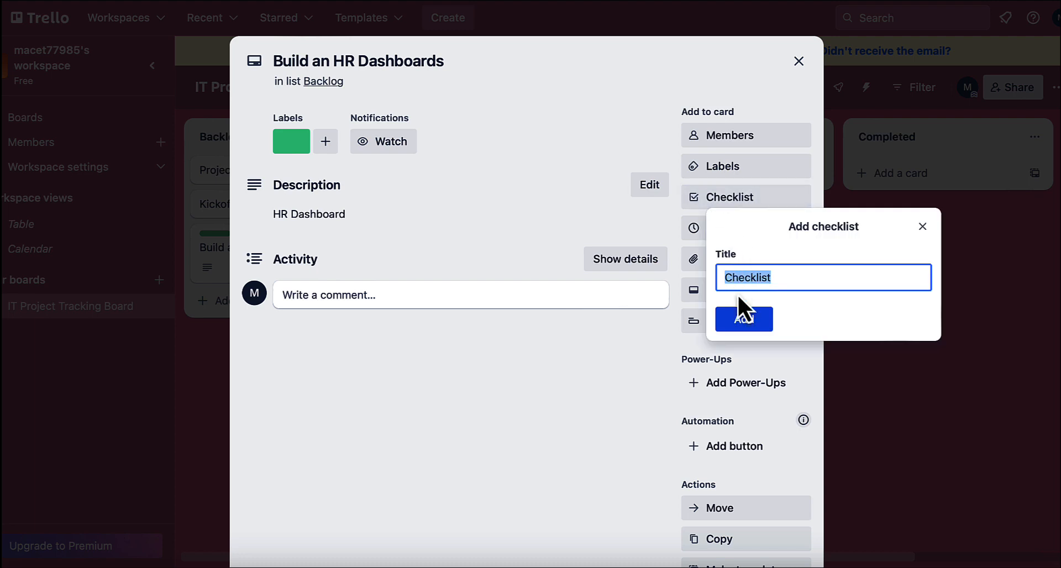
click(746, 322)
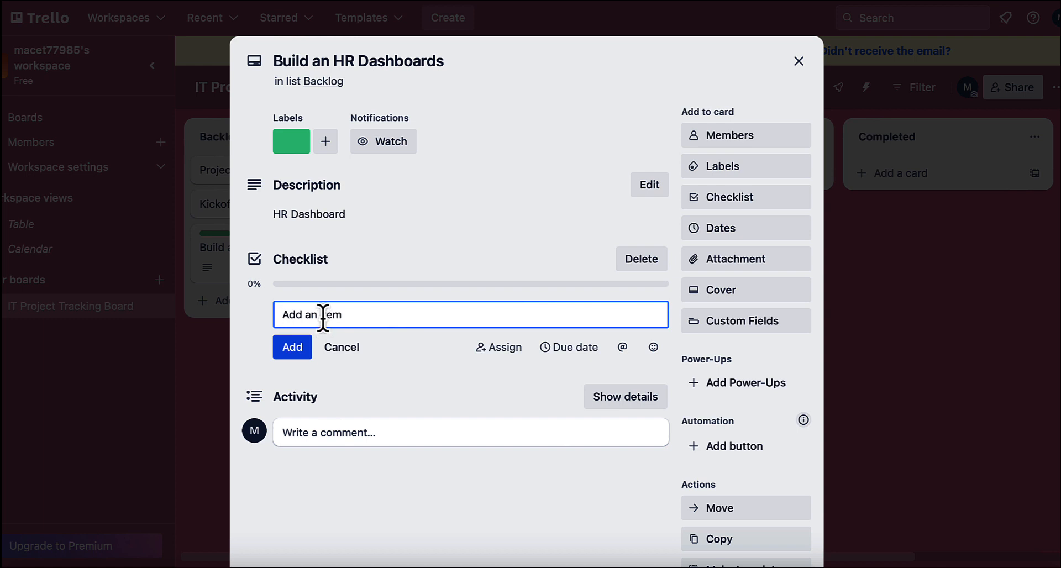
text(Gather Requirments)
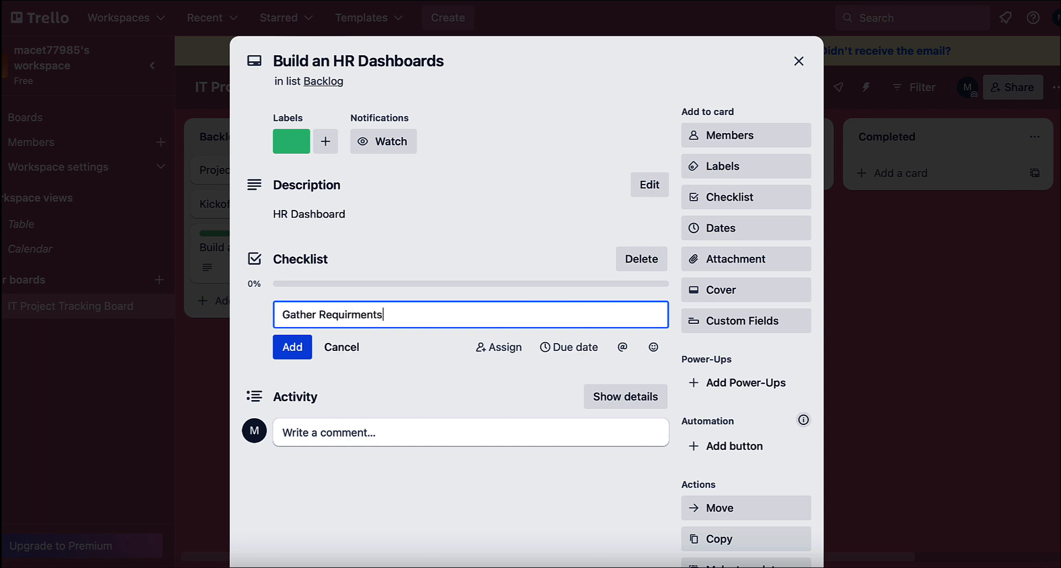
click(292, 350)
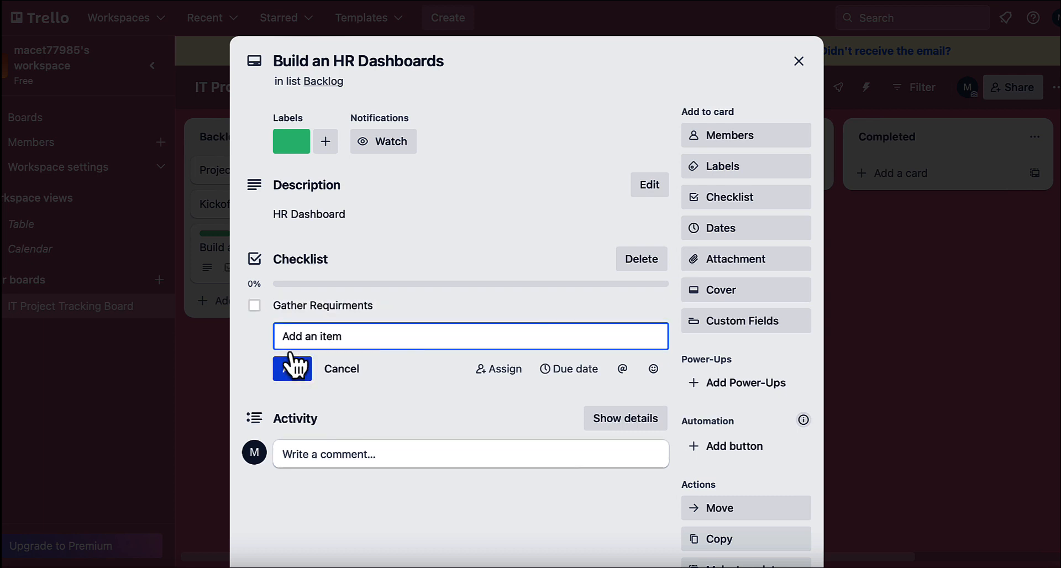
text(Build Dashboard Protype)
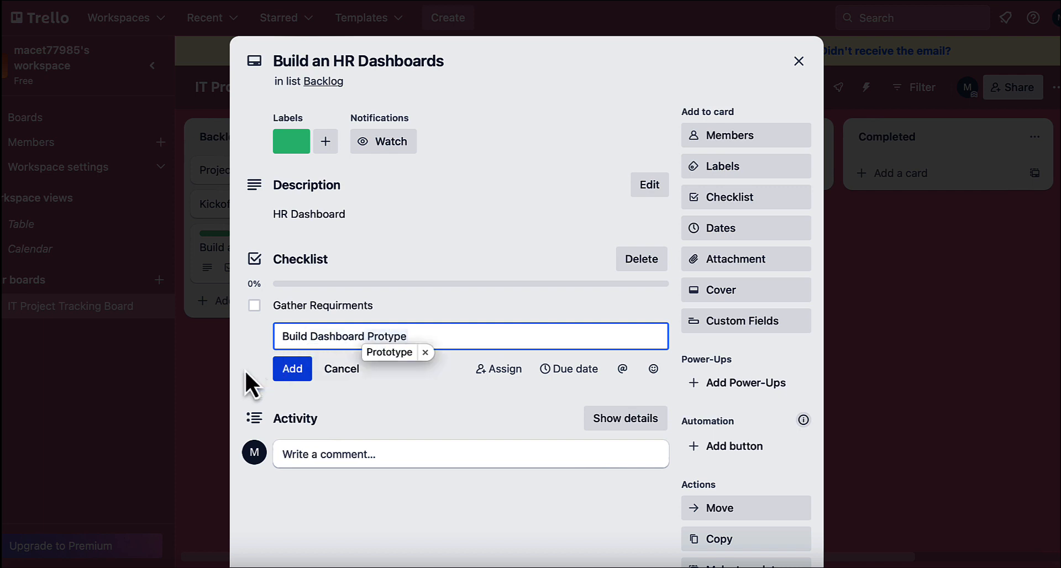
click(293, 369)
Add the items "Gather Feedback" and "Test" to the card's checklist
text(G)
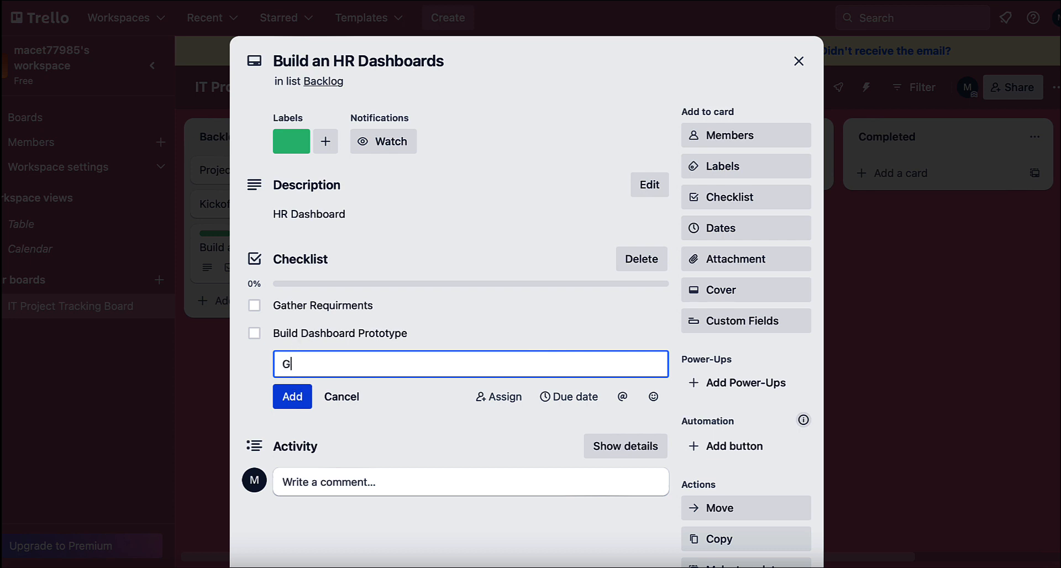
text(ather f)
key(BackSpace)
text(Feedback)
click(288, 402)
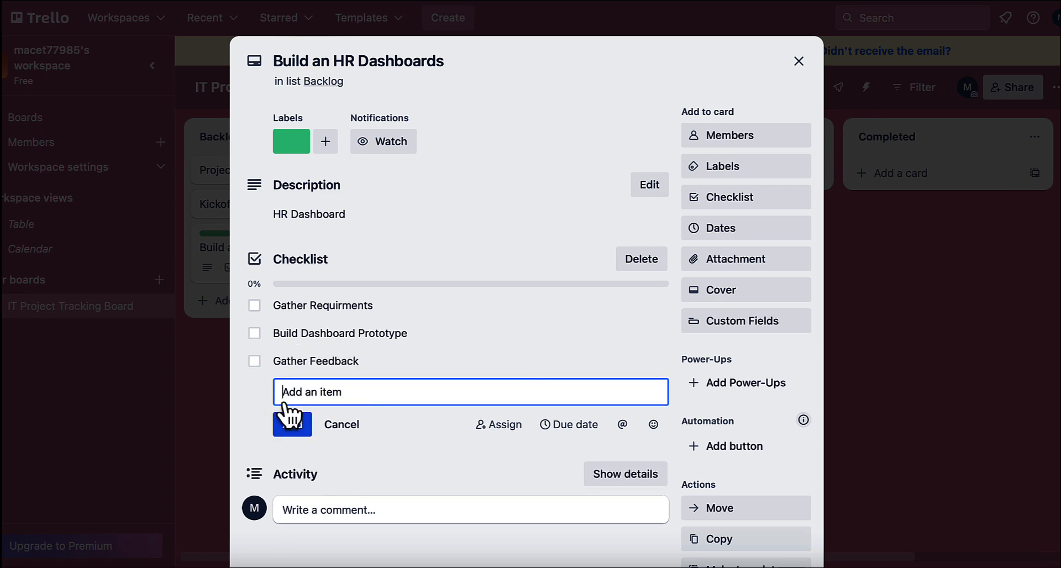
text(Test)
click(293, 424)
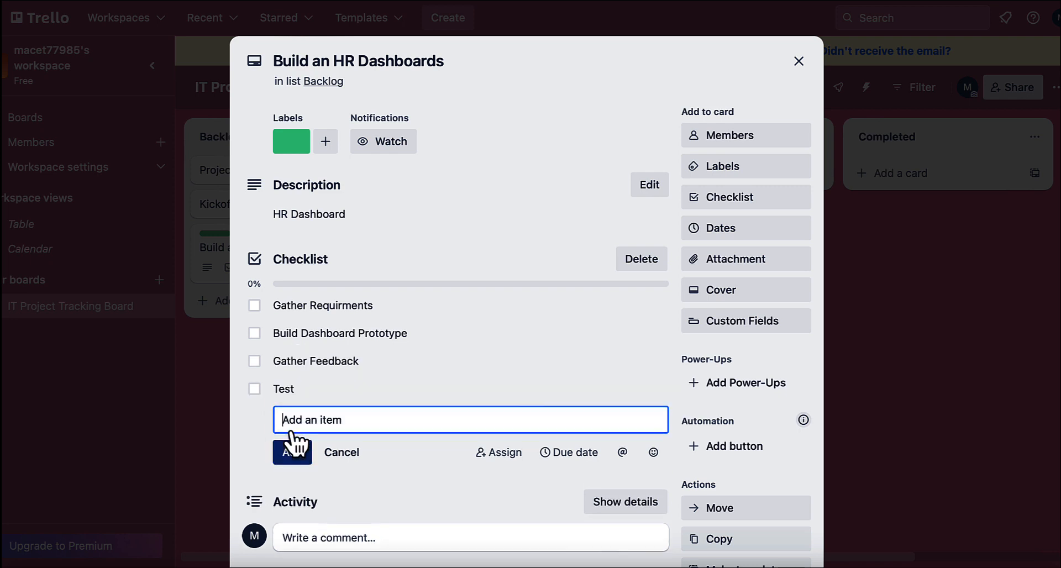
Add "Deploy" as the last checklist item and close the card to return to the board
text(E)
key(BackSpace)
text(D)
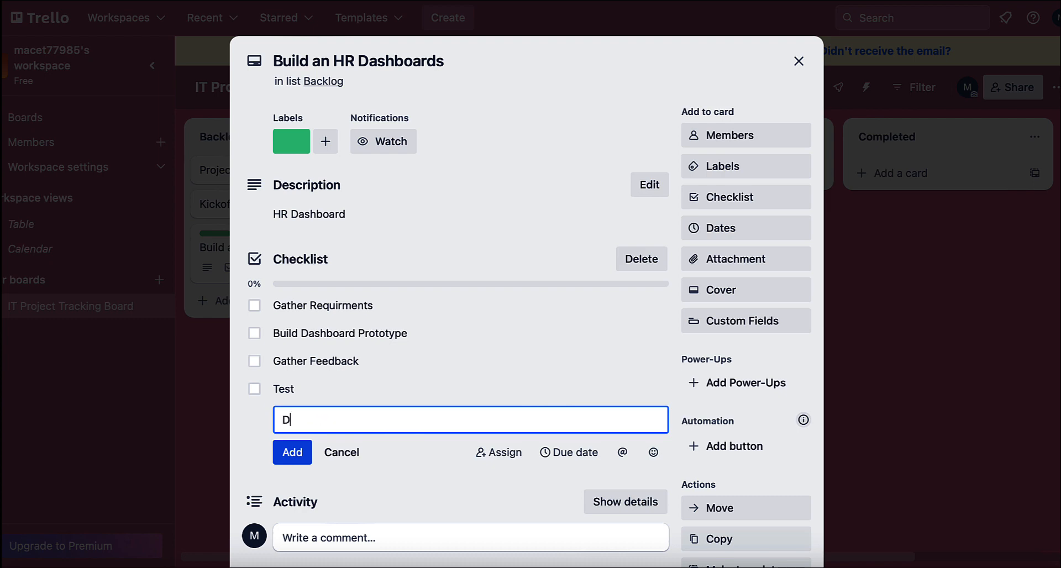
text(eploy)
click(293, 453)
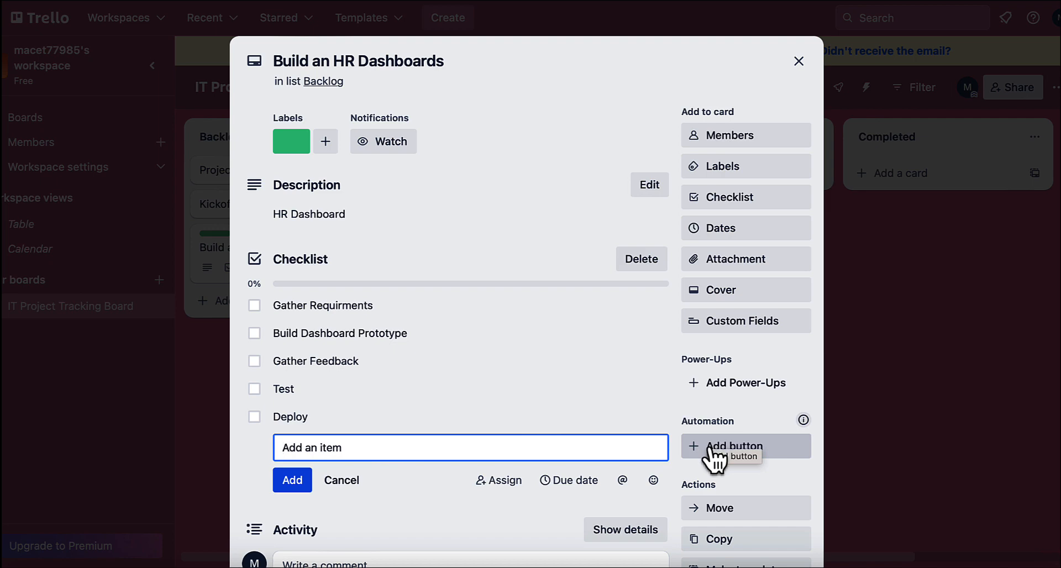
scroll(715, 451, down, 1)
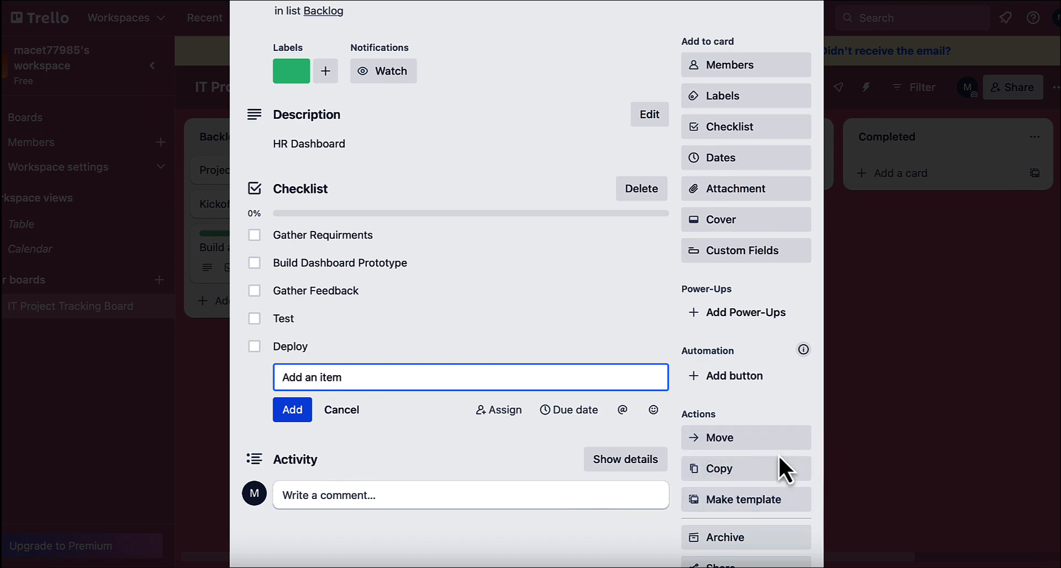
scroll(760, 504, down, 1)
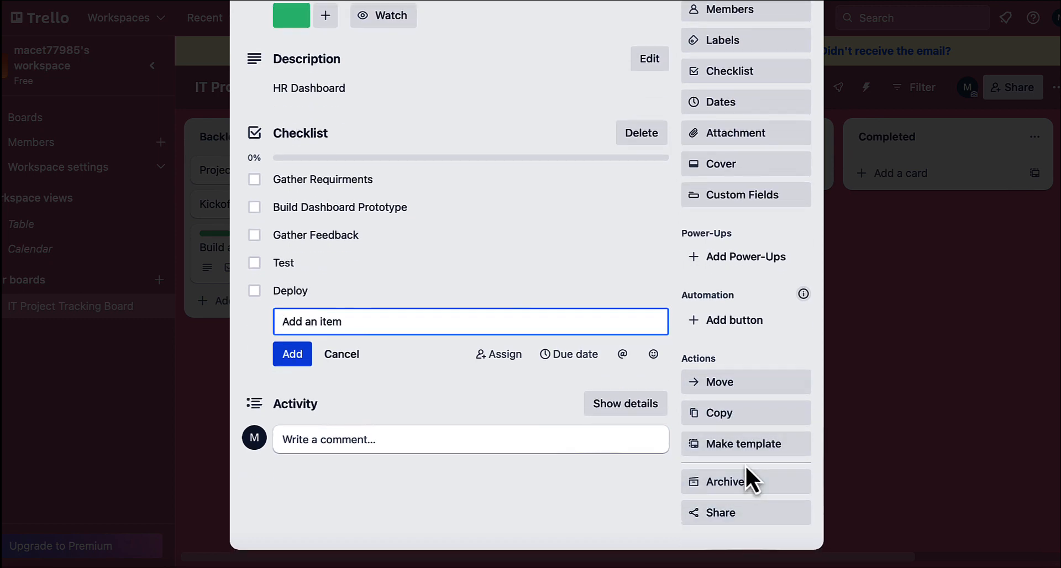
scroll(746, 462, up, 2)
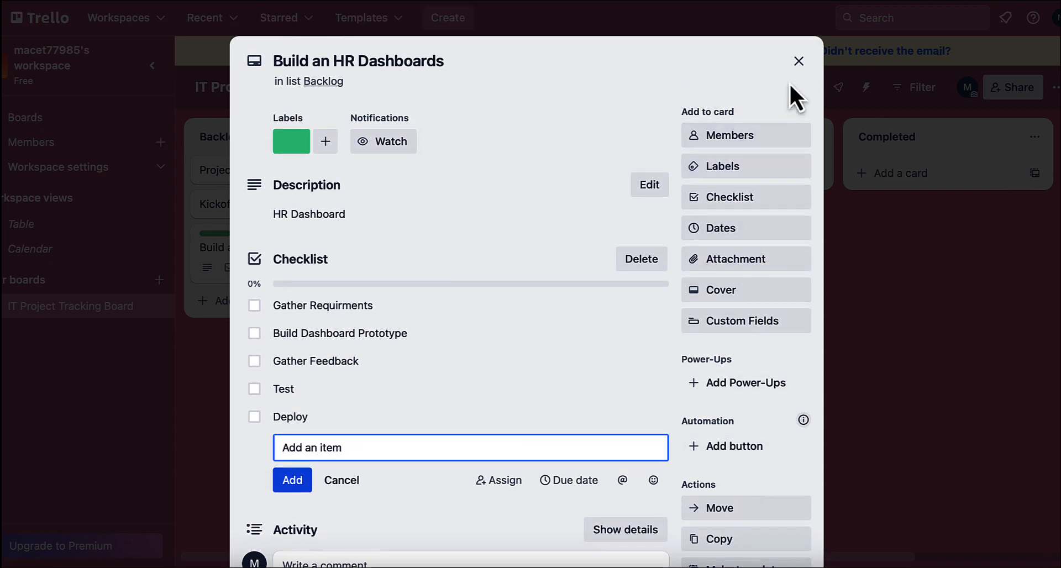
click(798, 61)
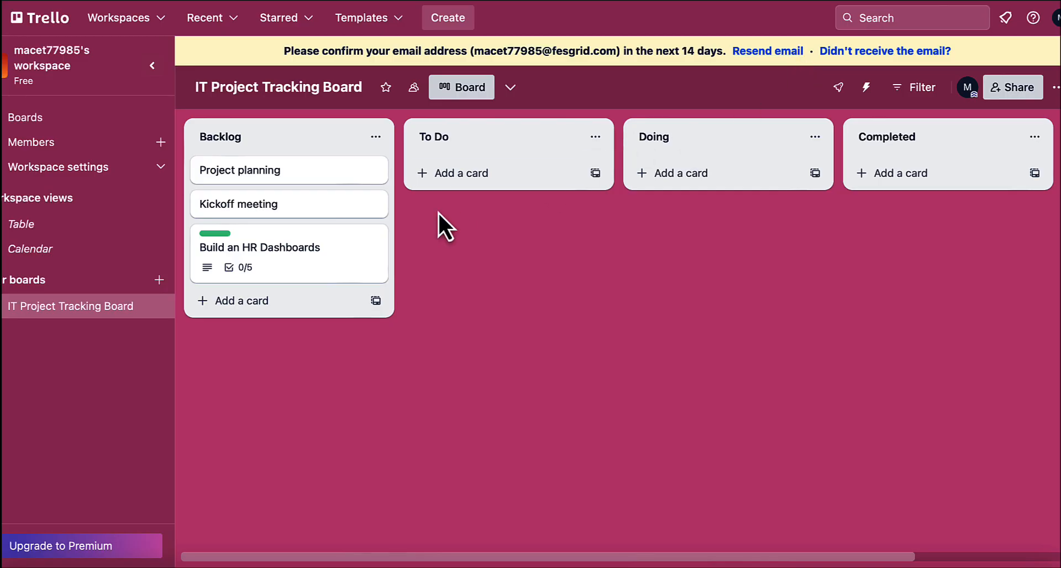
Add three more cards to the Backlog list titled "Training", "Mock Ups" and "Deployments"
click(248, 303)
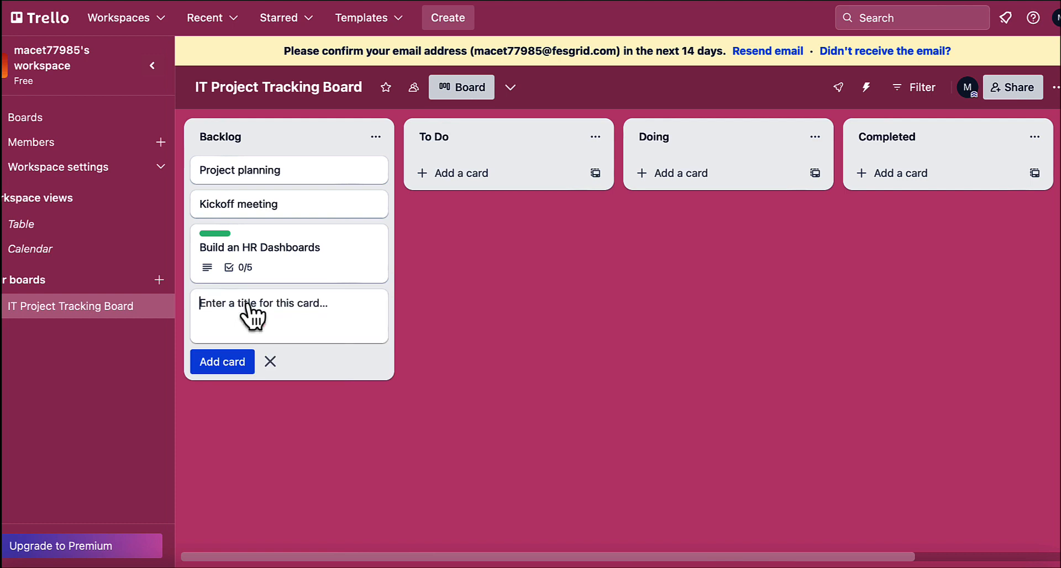
text(Training)
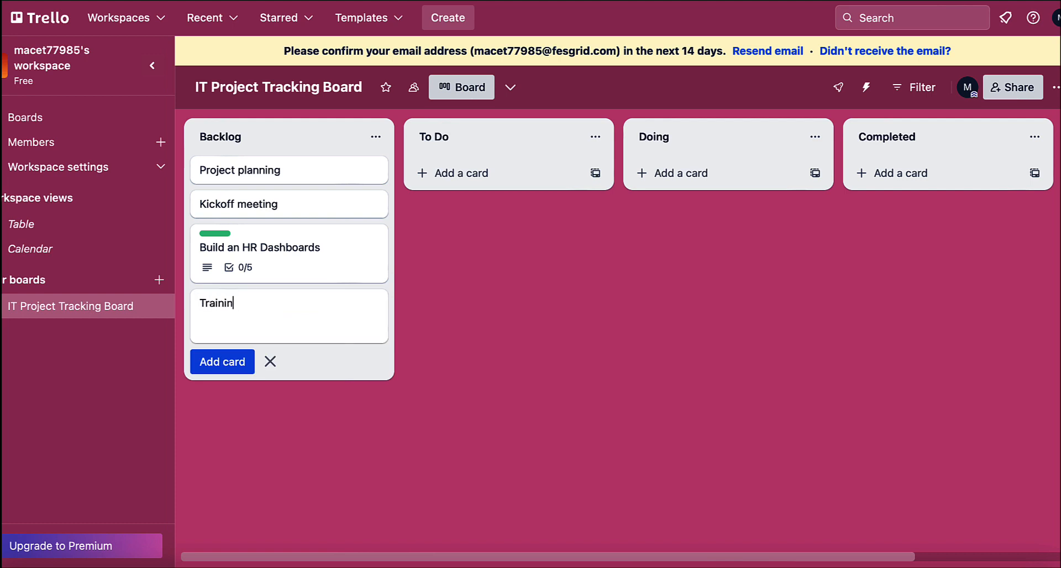
click(228, 363)
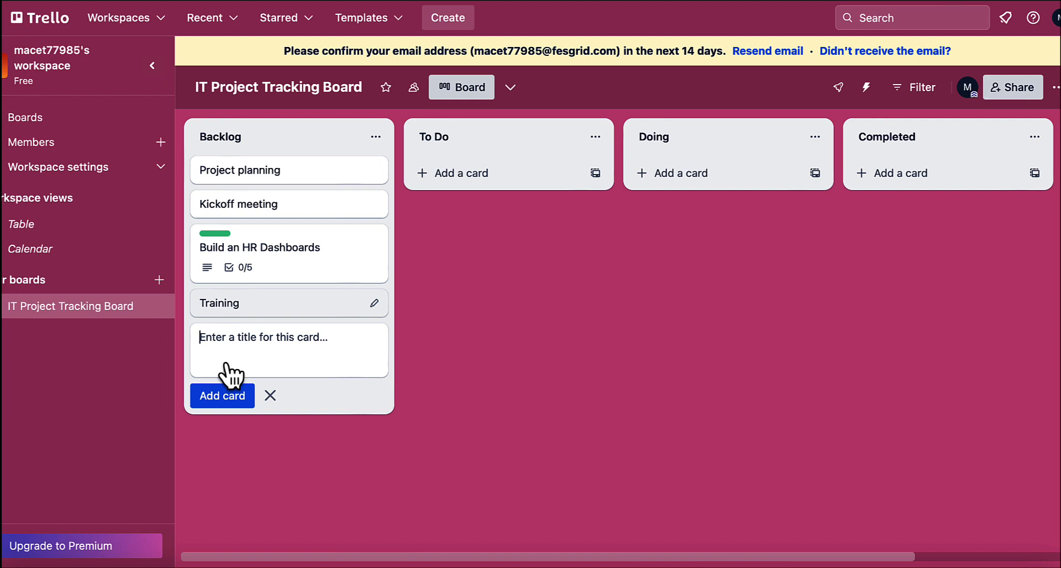
text(Mock )
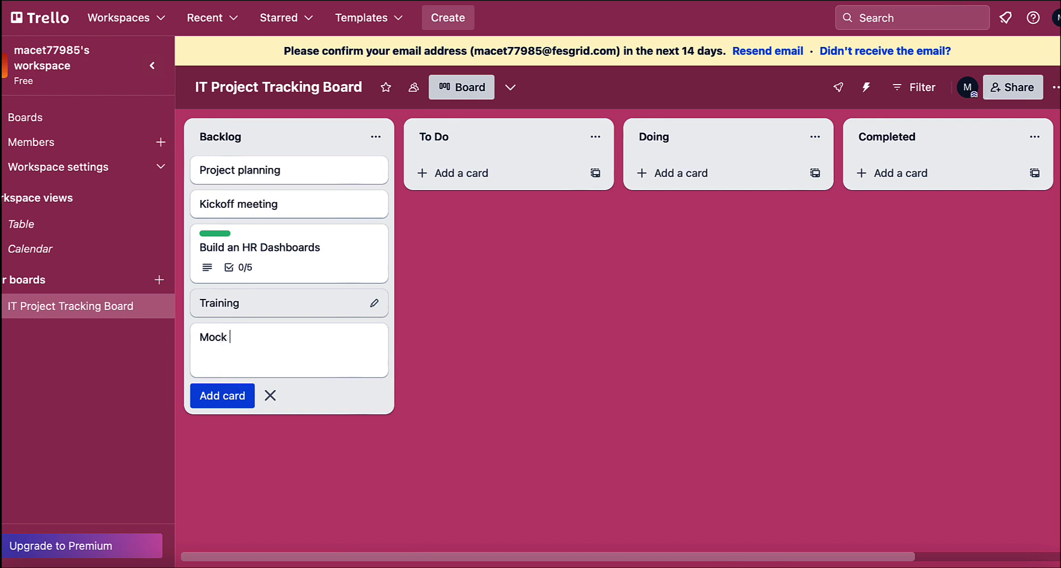
text(Ups)
click(217, 404)
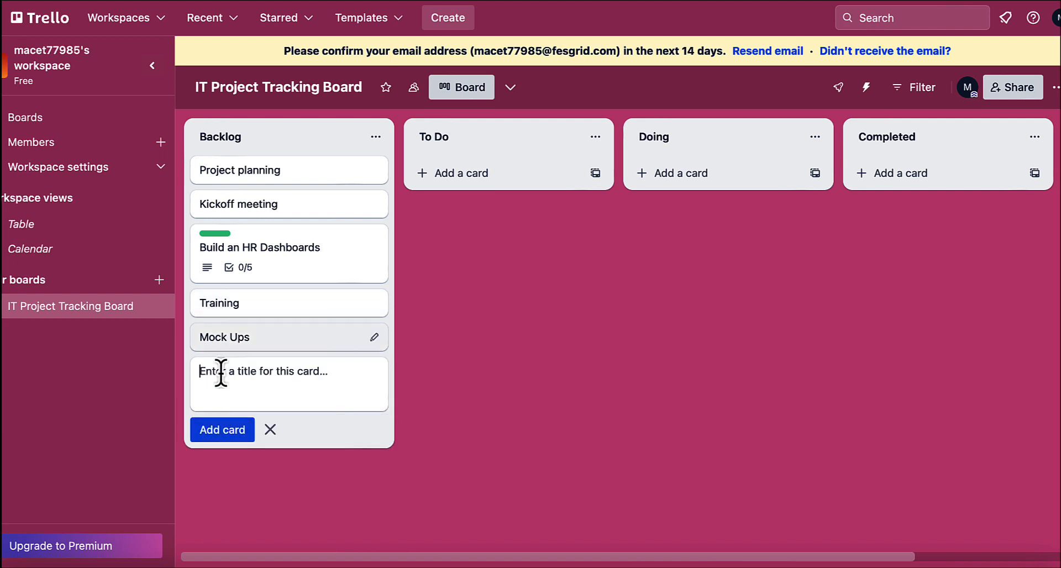
text(De)
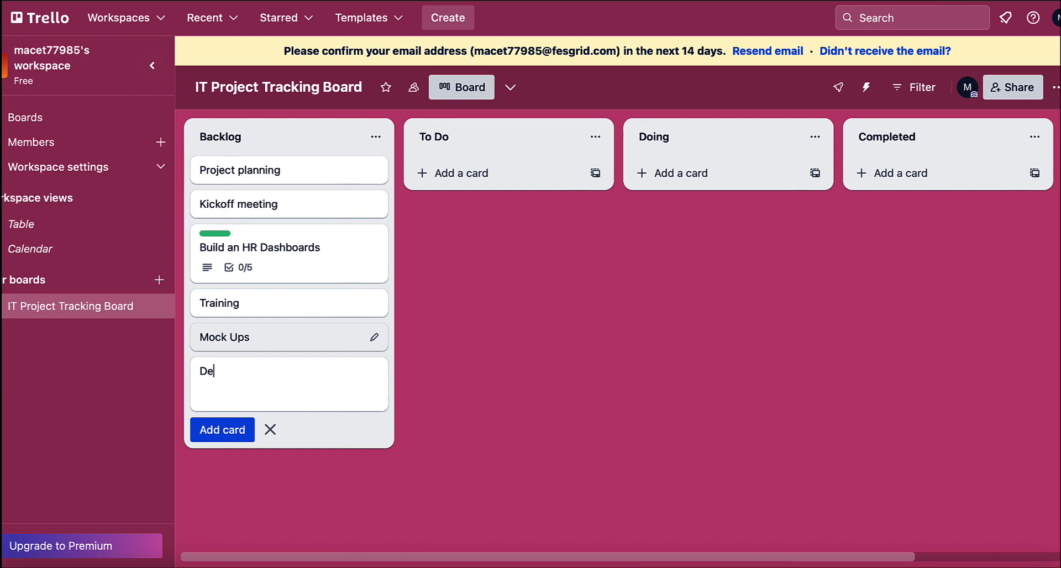
text(ployments)
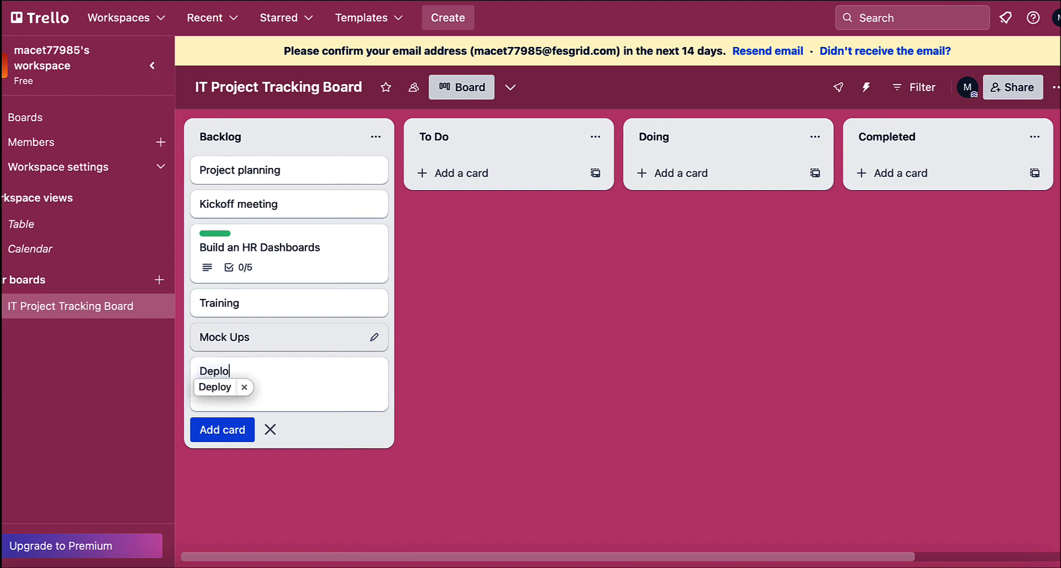
click(227, 433)
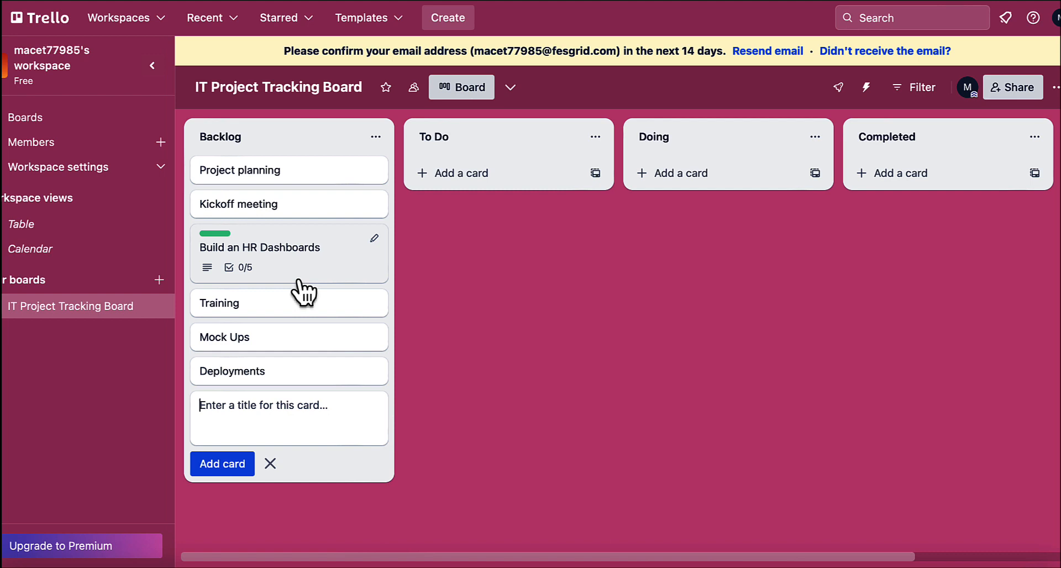
Archive the To Do list and close the empty card entry in the Backlog list
click(595, 137)
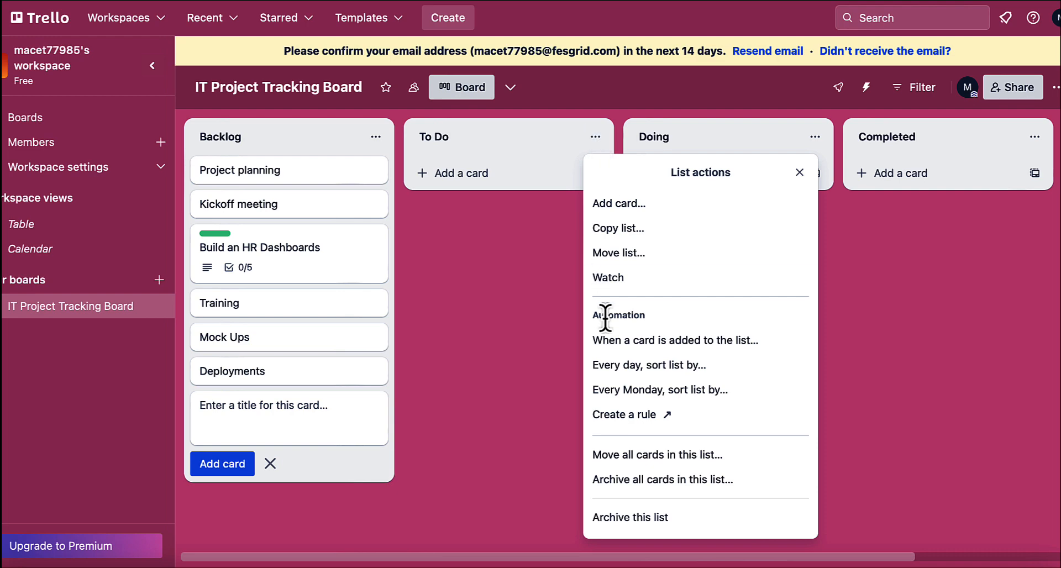
click(624, 517)
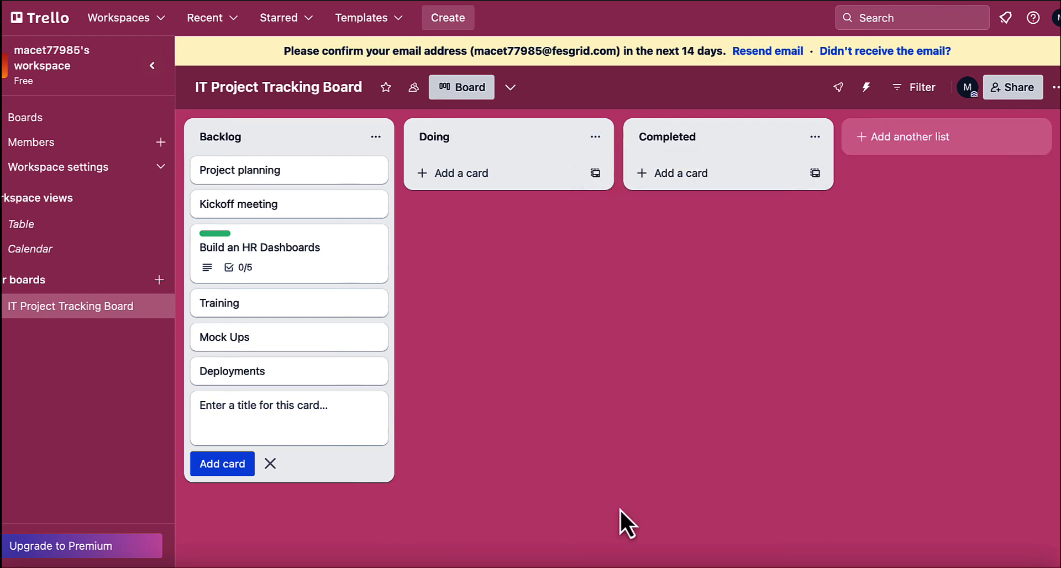
click(612, 448)
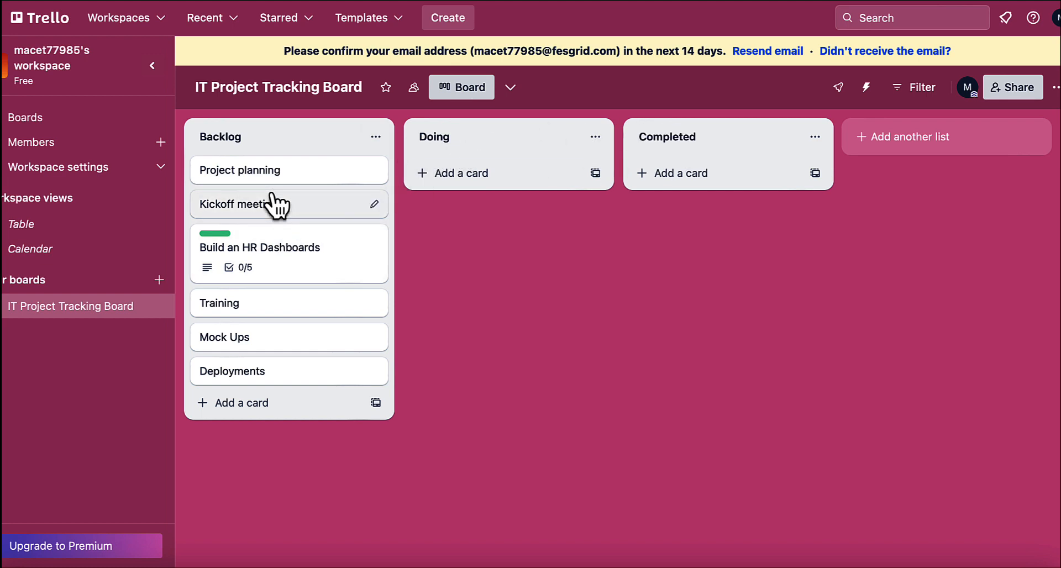
Move the "Project planning" and "Training" cards from the Backlog list to the Doing list
drag(282, 172, 504, 173)
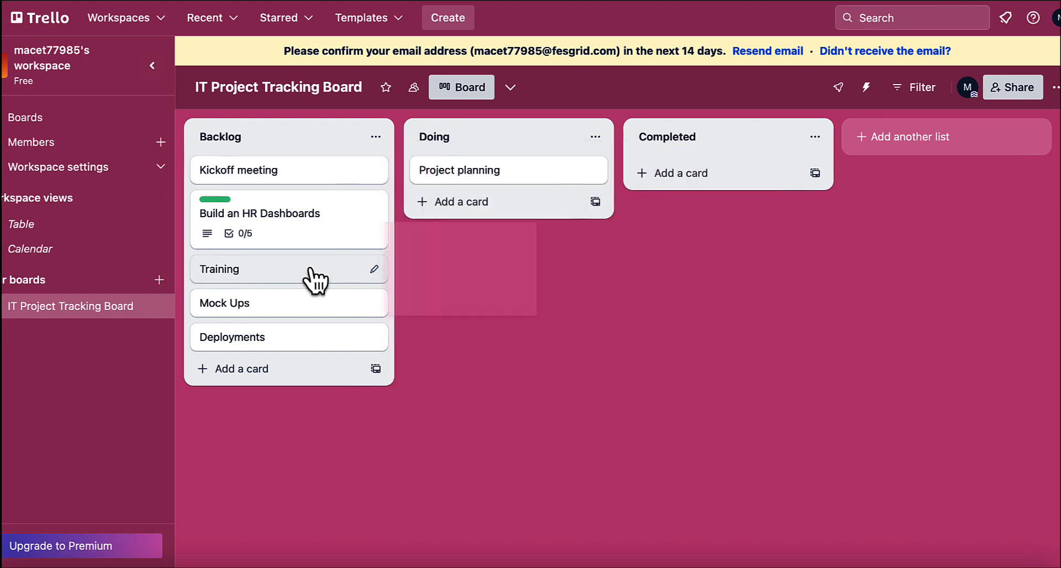
drag(315, 279, 525, 224)
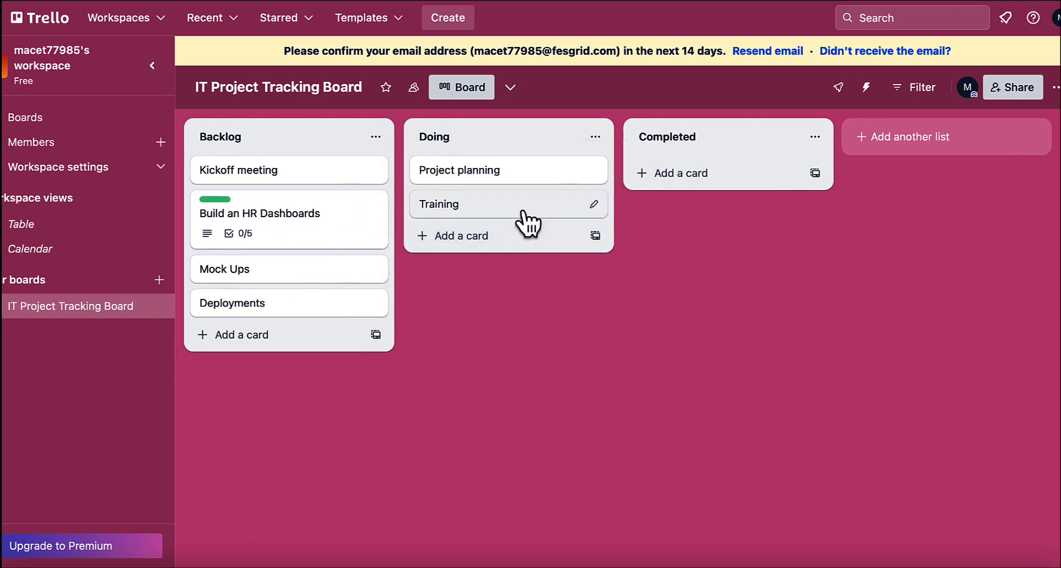
Move the "Project planning" card from the Doing list to the Completed list
drag(481, 187, 688, 191)
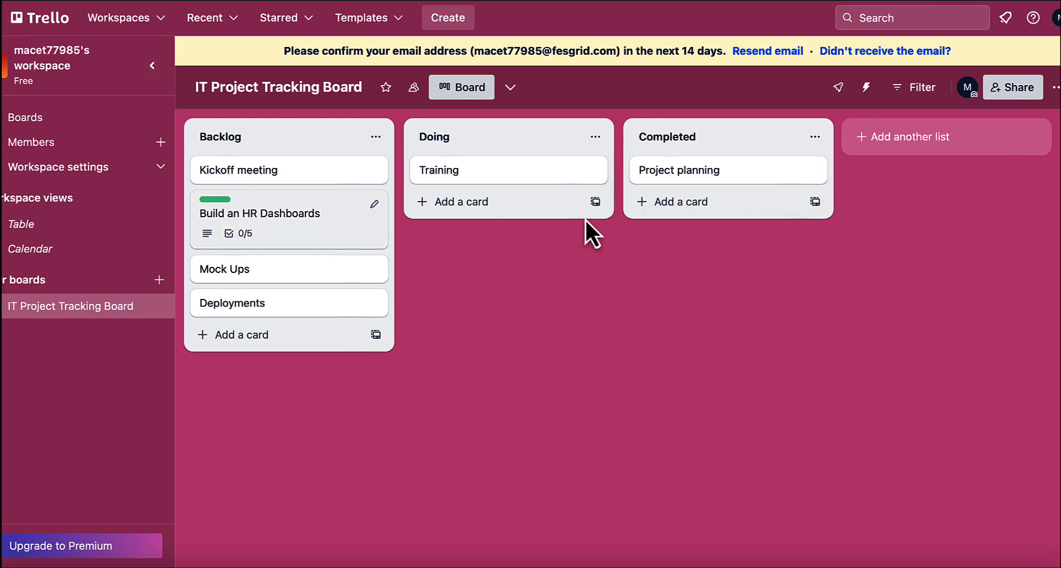
Look through the available workspaces, recent boards, starred boards and top templates
click(130, 20)
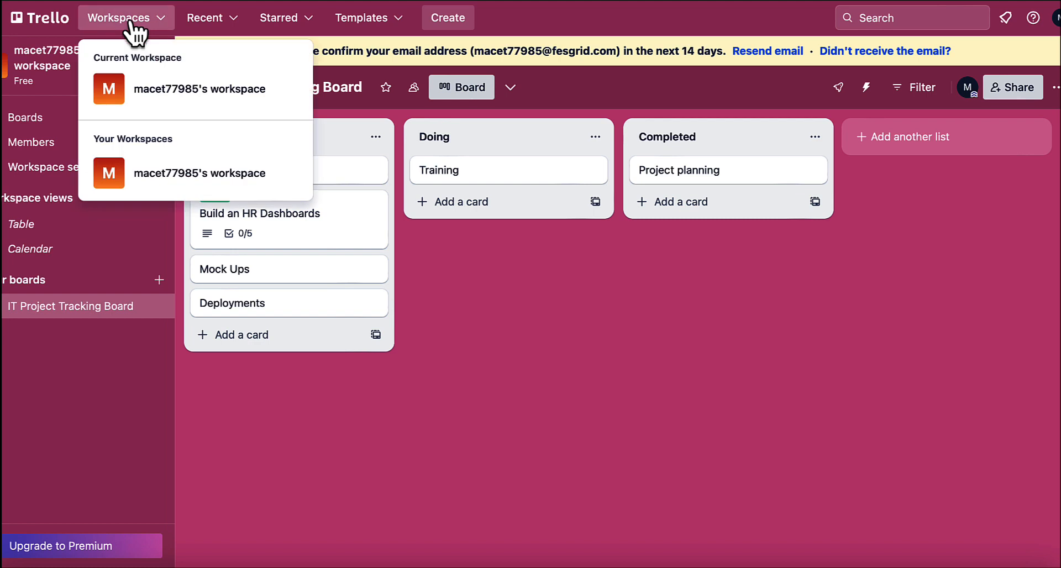
click(208, 22)
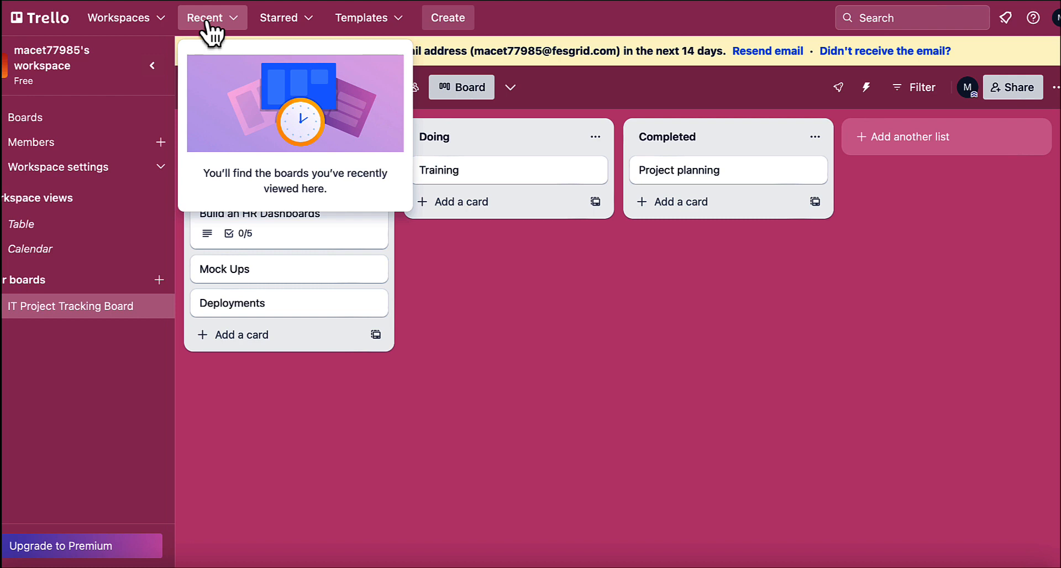
click(278, 23)
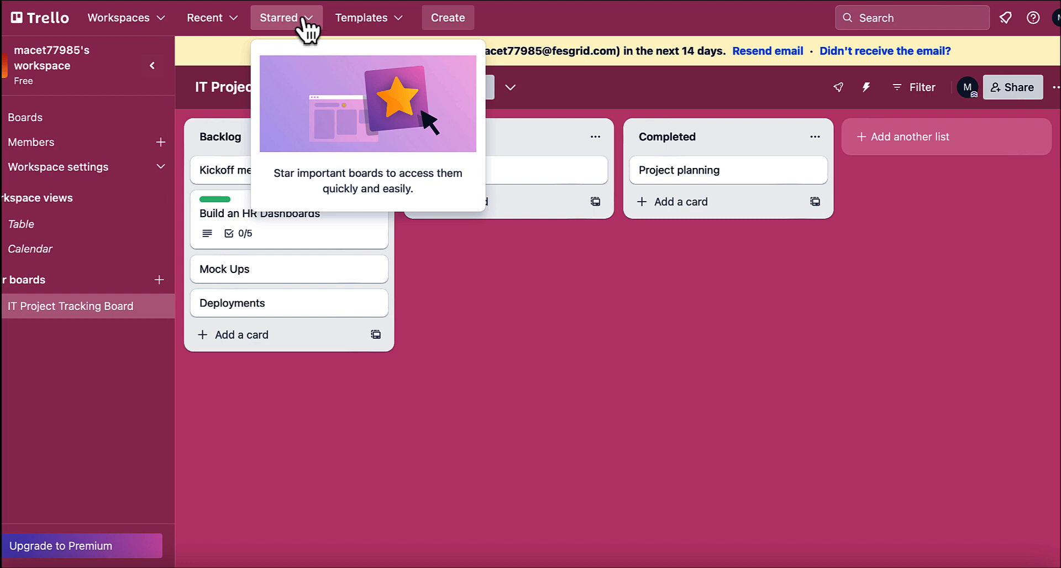
click(357, 25)
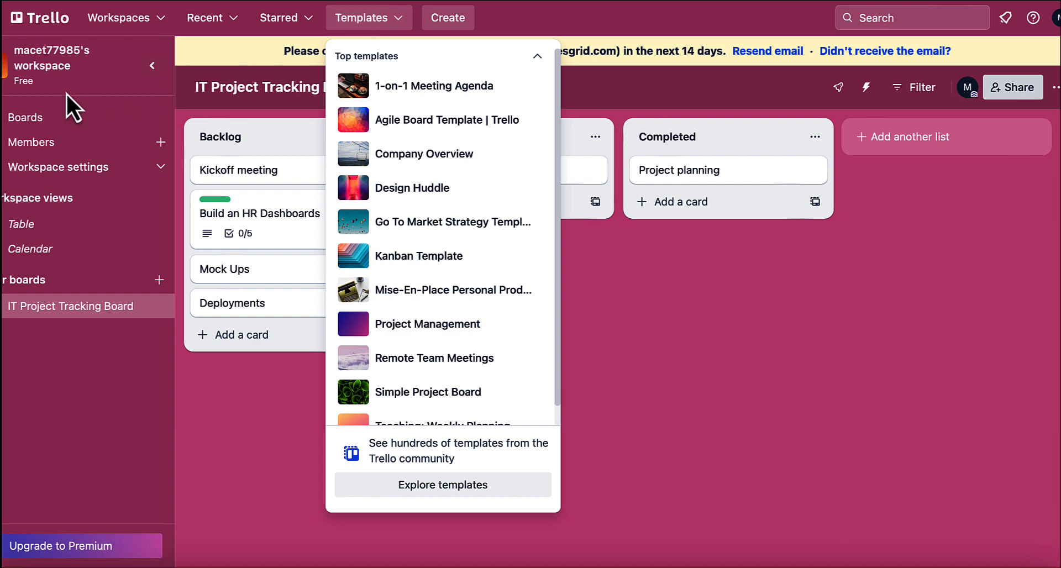
Examine the workspace's boards page and its Table and Calendar views, and return to the IT Project Tracking Board
click(35, 118)
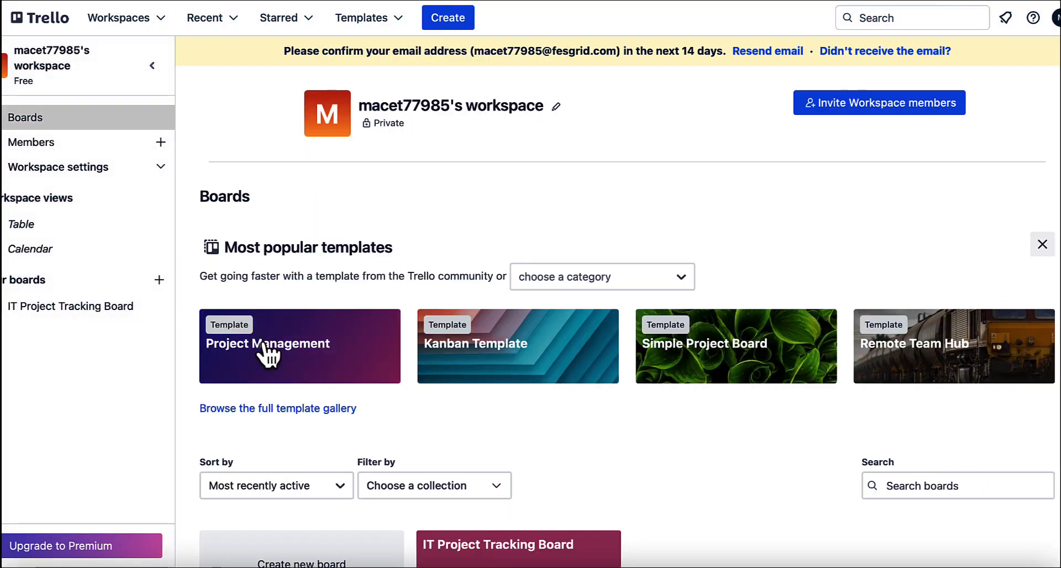
scroll(288, 370, down, 2)
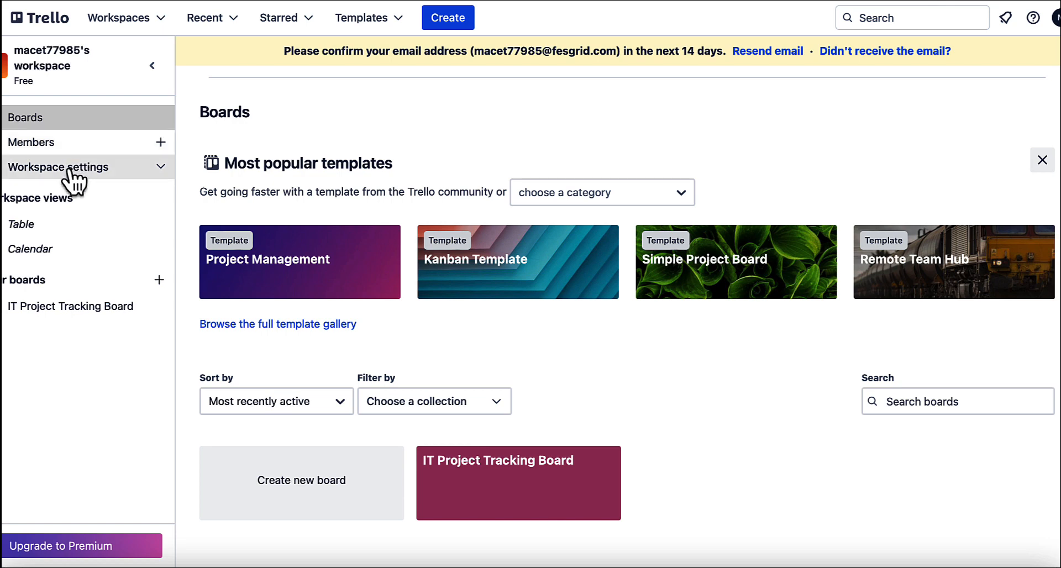
click(44, 232)
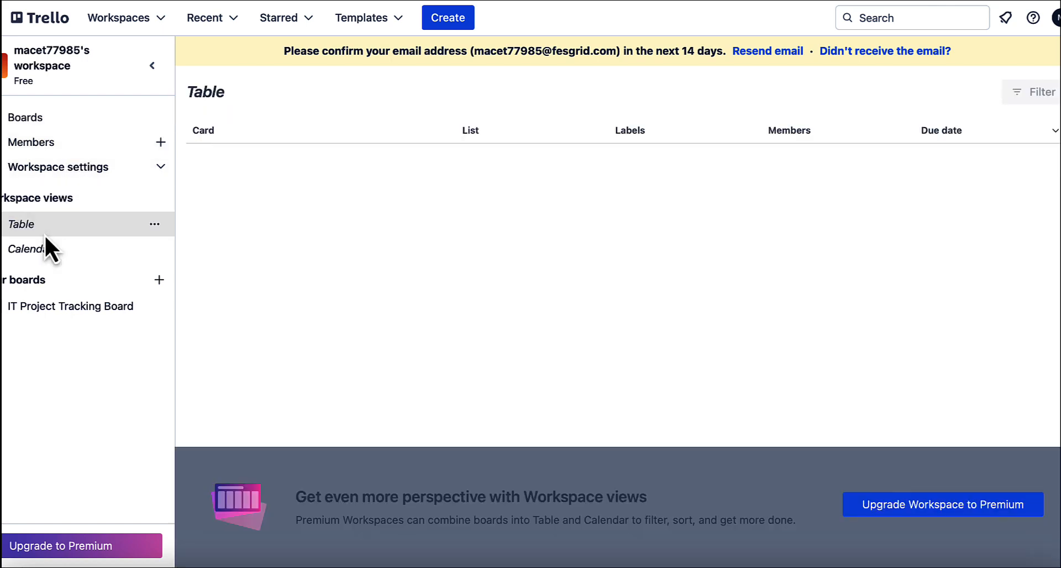
click(43, 252)
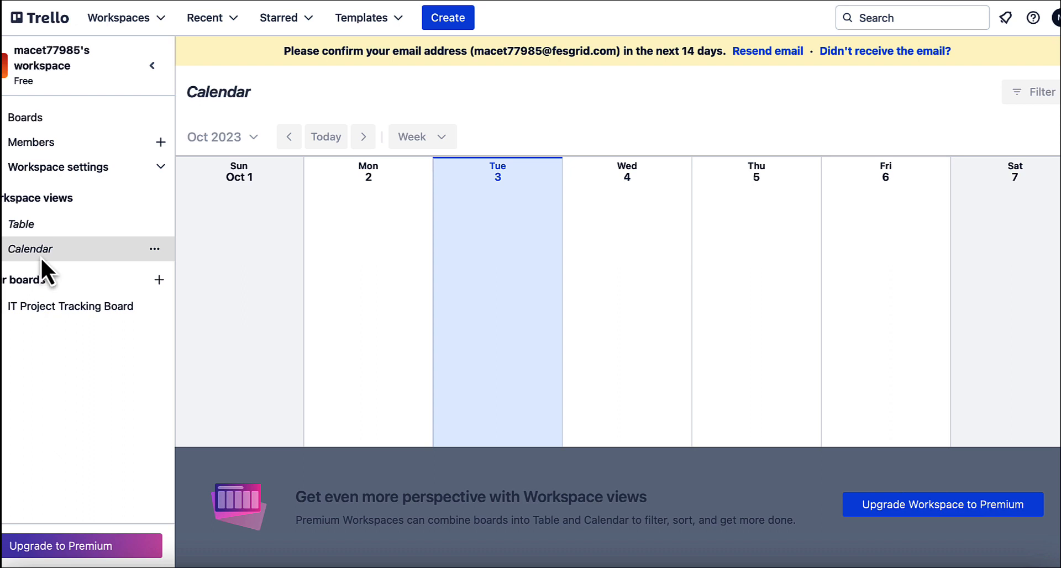
click(31, 126)
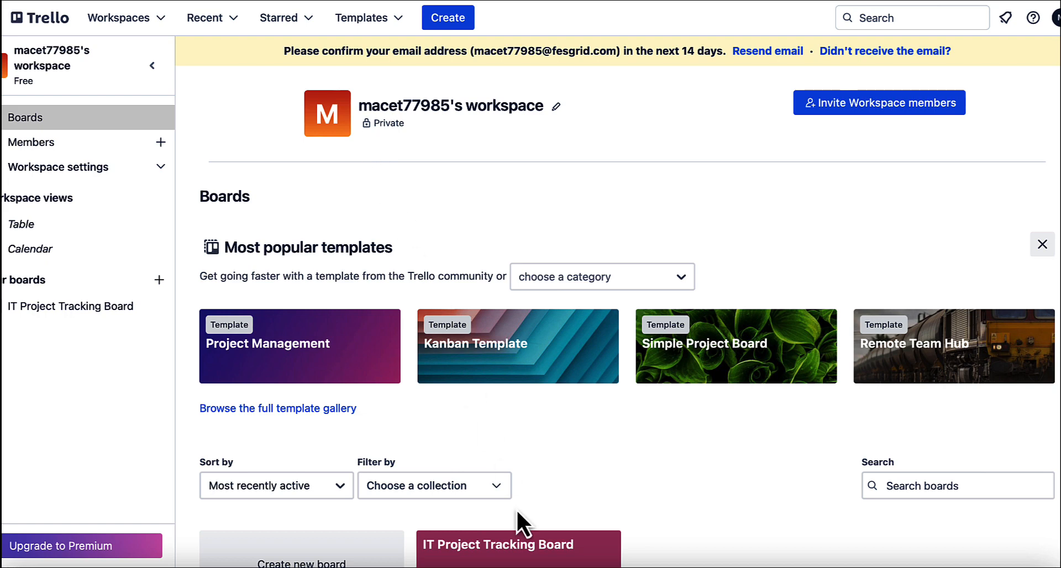
click(520, 553)
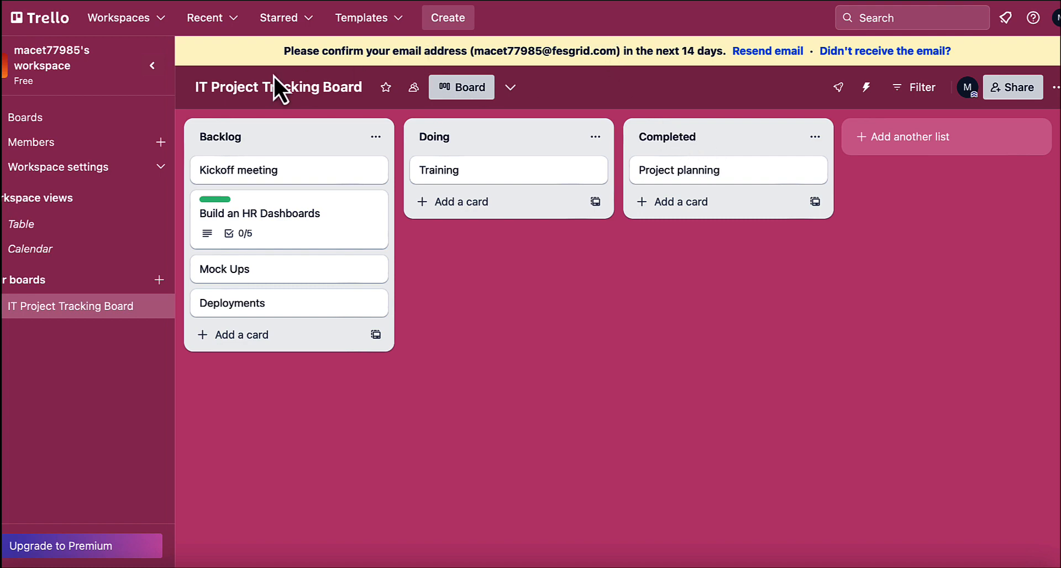
Create a board from the Agile Board Template with Workspace visibility, keeping its title and template cards
click(81, 117)
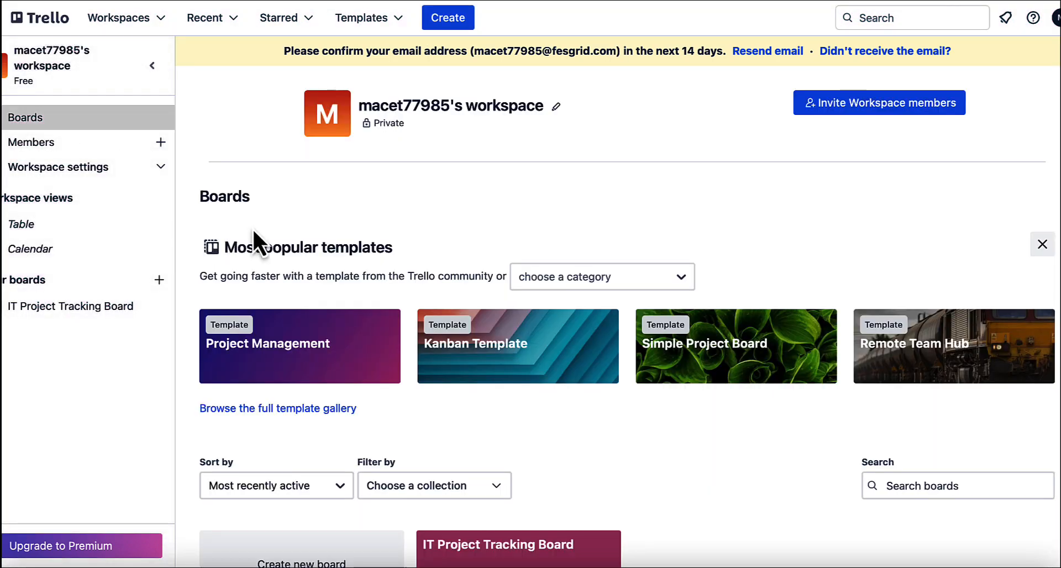
click(356, 17)
click(376, 127)
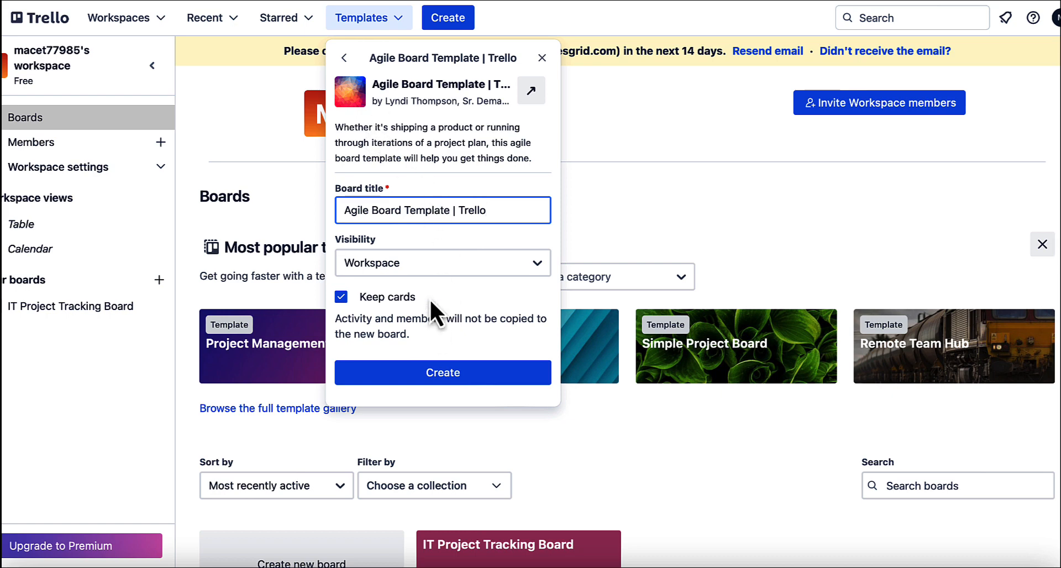
click(470, 266)
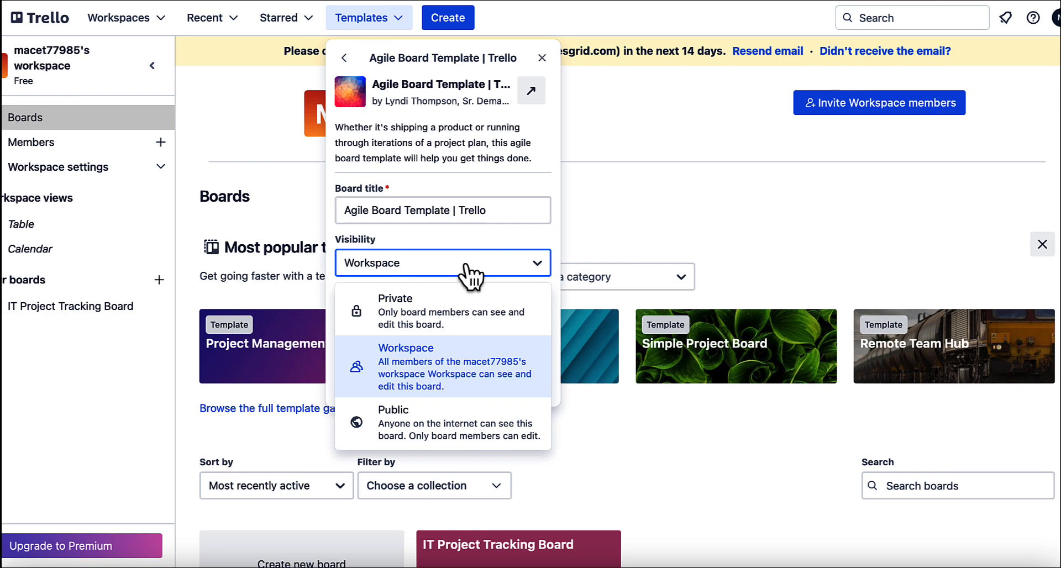
click(433, 362)
click(429, 371)
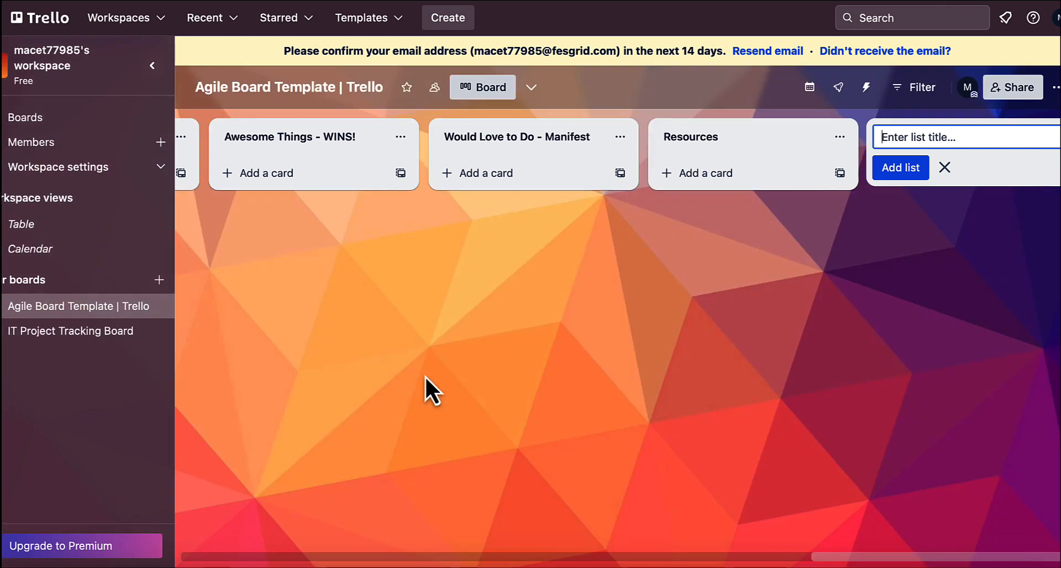
Examine all the lists and sample cards of the new agile board, from Done through to Resources
scroll(447, 283, left, 5)
scroll(446, 283, left, 10)
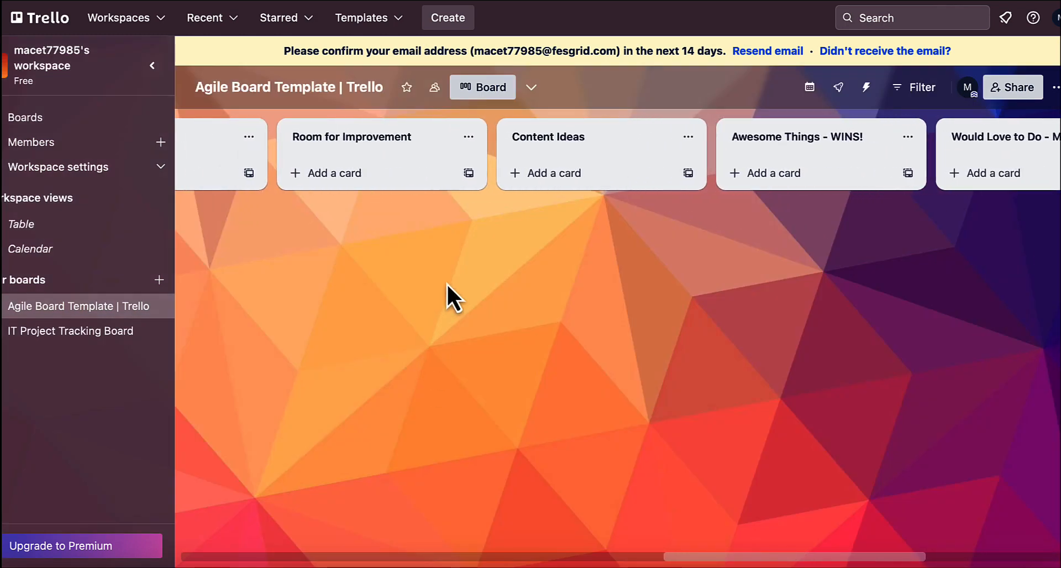
scroll(447, 283, left, 15)
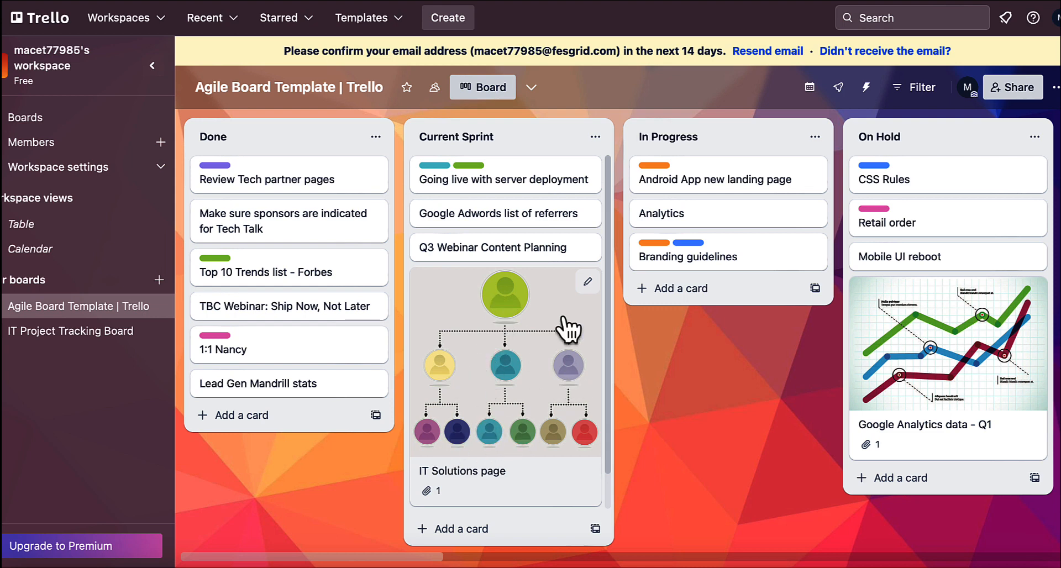
scroll(675, 178, right, 8)
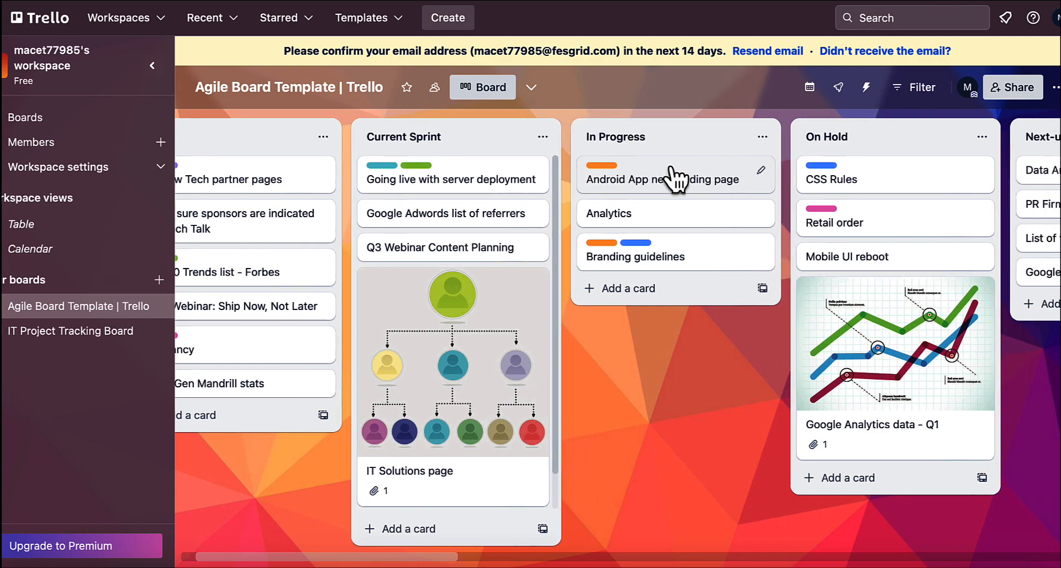
scroll(674, 178, right, 8)
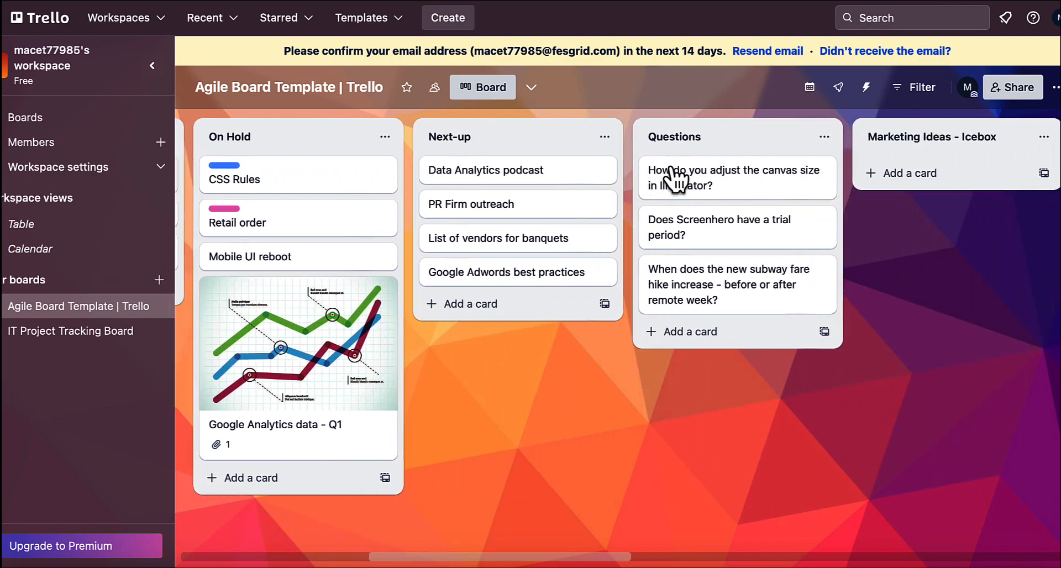
scroll(676, 178, right, 5)
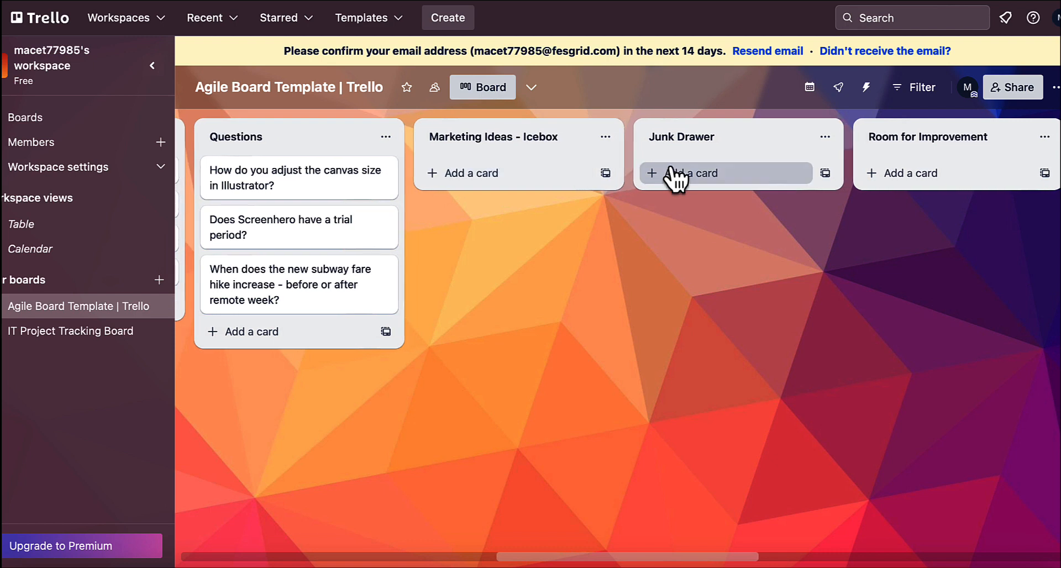
scroll(675, 178, right, 7)
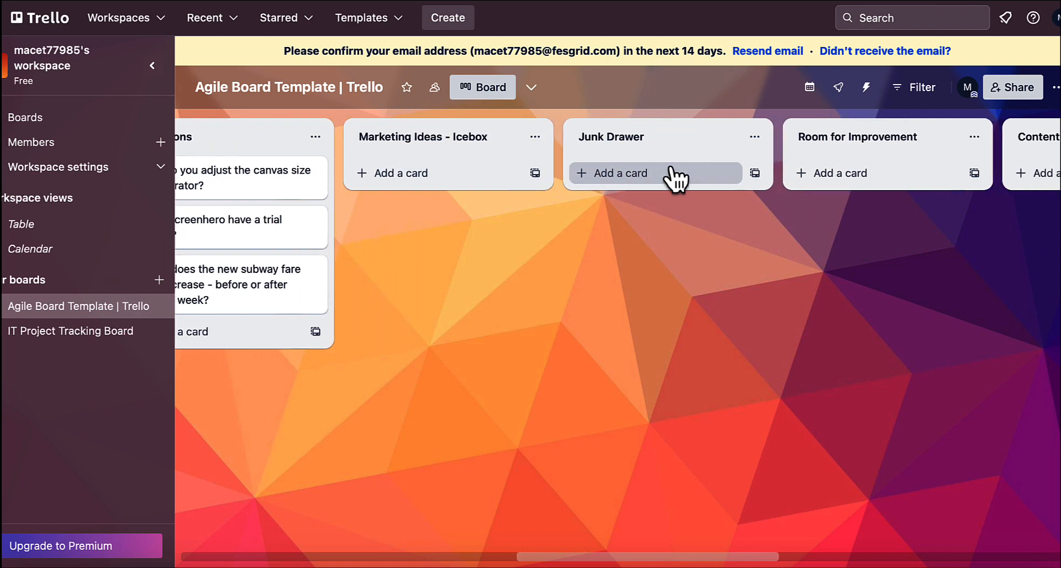
scroll(675, 178, right, 6)
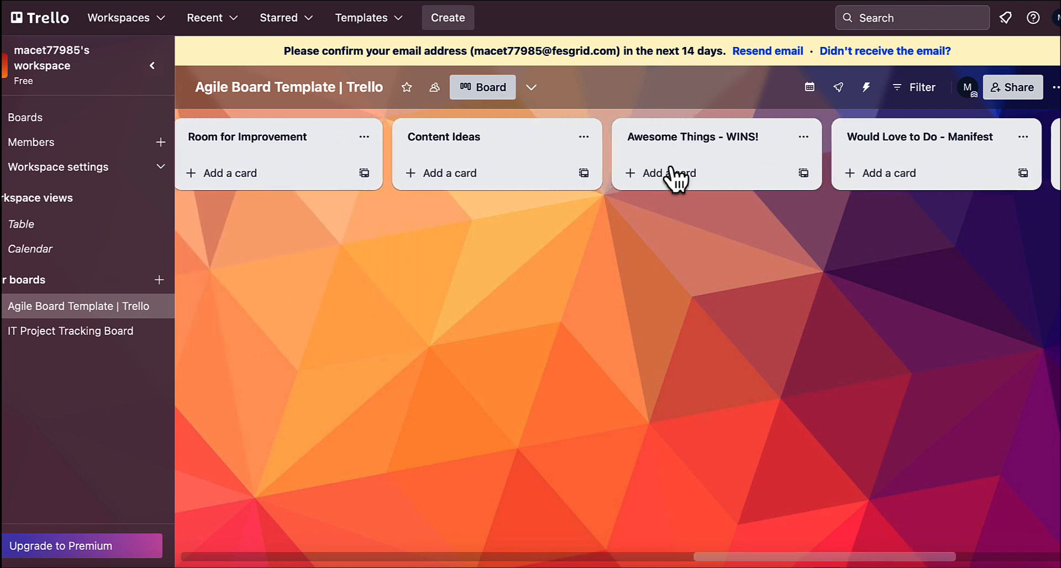
scroll(676, 178, right, 5)
scroll(676, 178, right, 2)
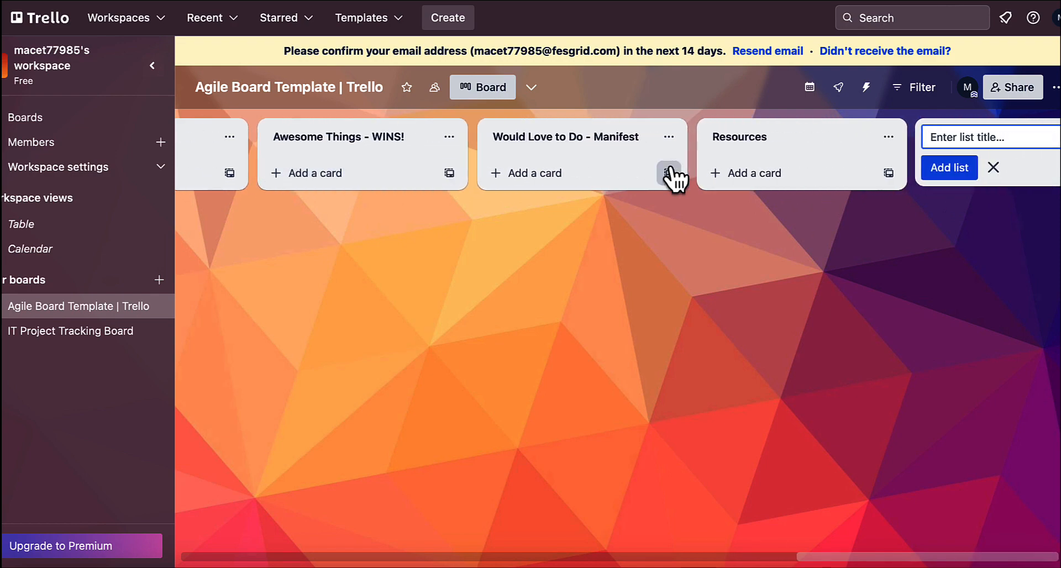
scroll(676, 178, right, 1)
scroll(675, 178, left, 20)
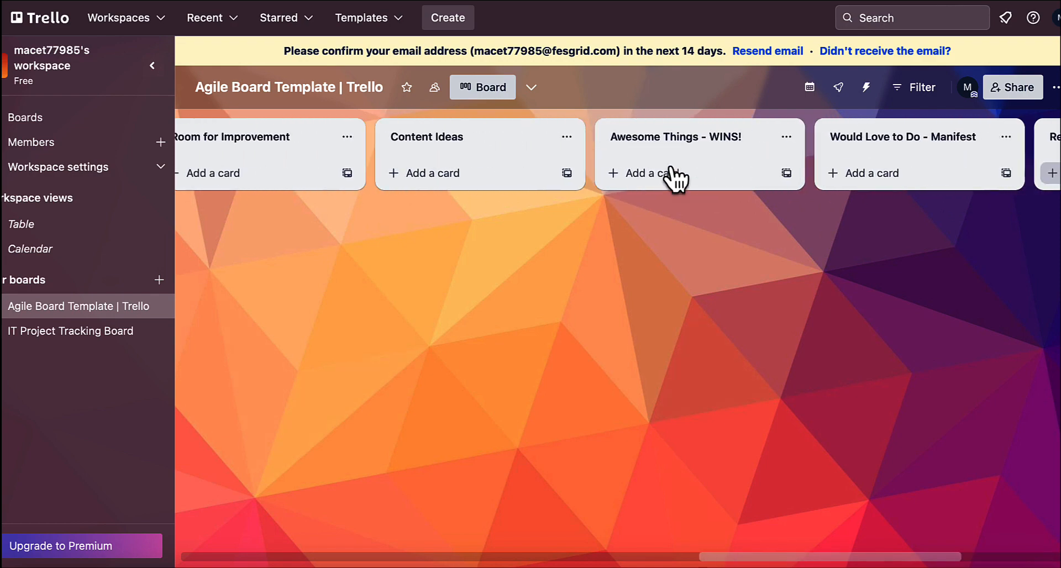
scroll(676, 178, left, 1)
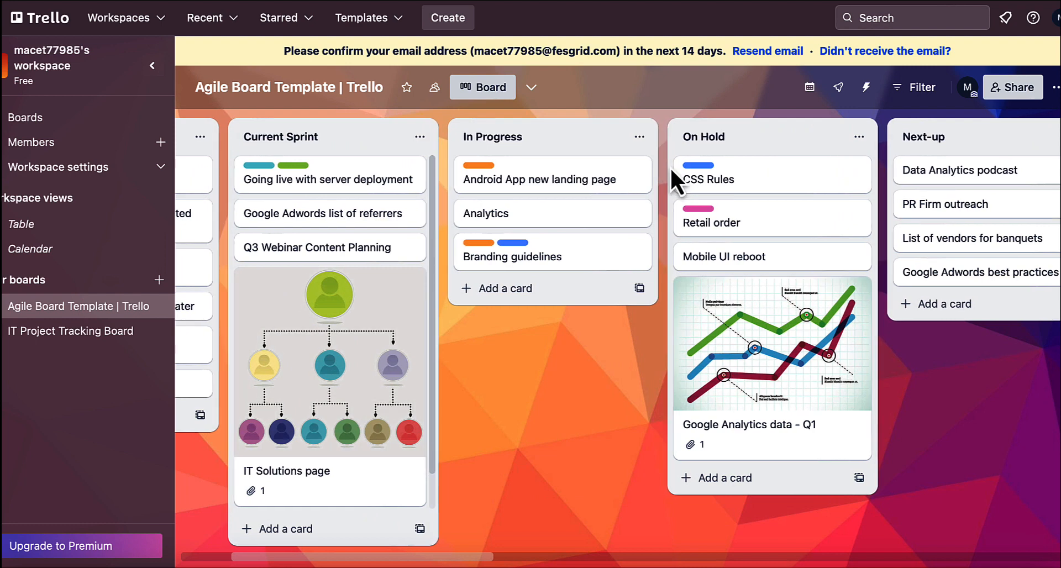
scroll(670, 167, left, 3)
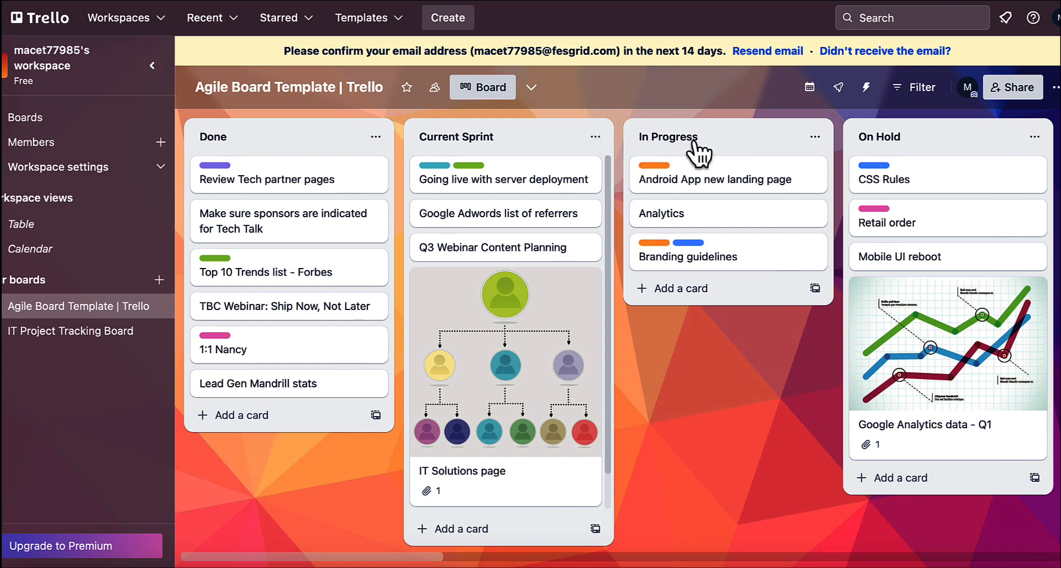
Move the In Progress list to the first position on the agile board, ahead of the Done list
drag(695, 147, 281, 146)
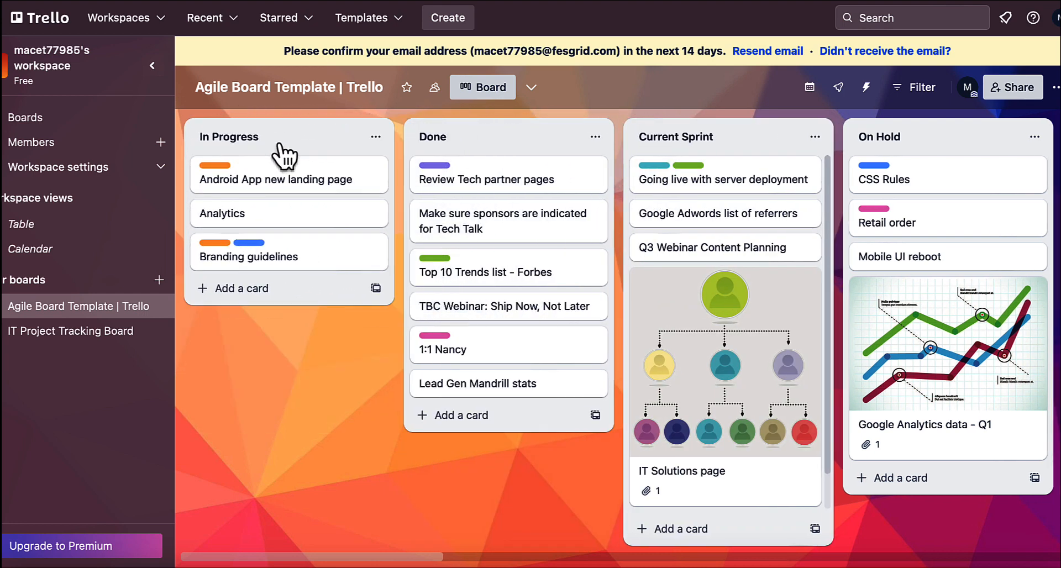
click(701, 139)
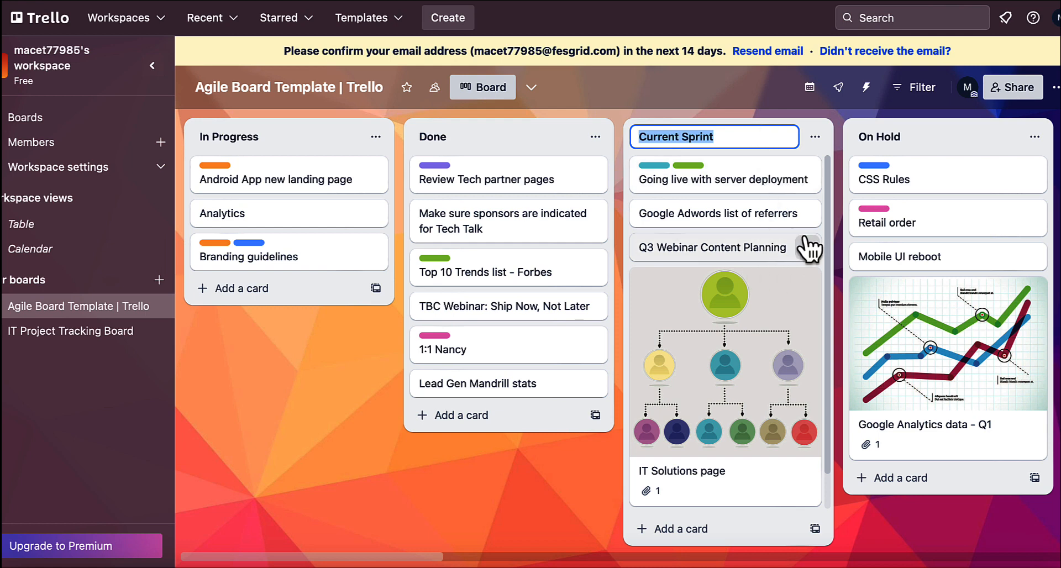
scroll(873, 200, right, 10)
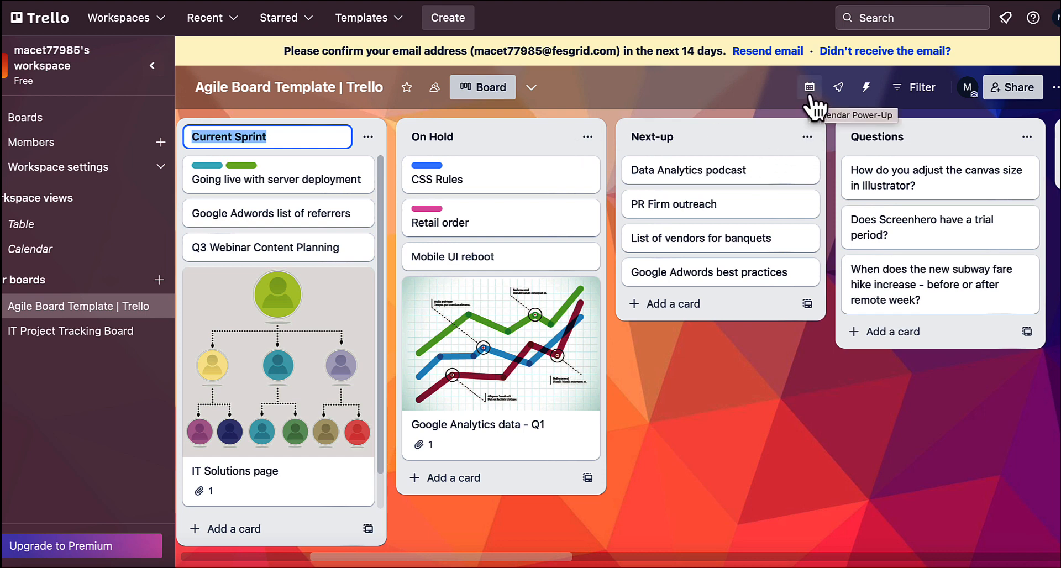
Open the directory for adding Power-Ups to the agile board and browse the featured Power-Ups and categories
click(839, 89)
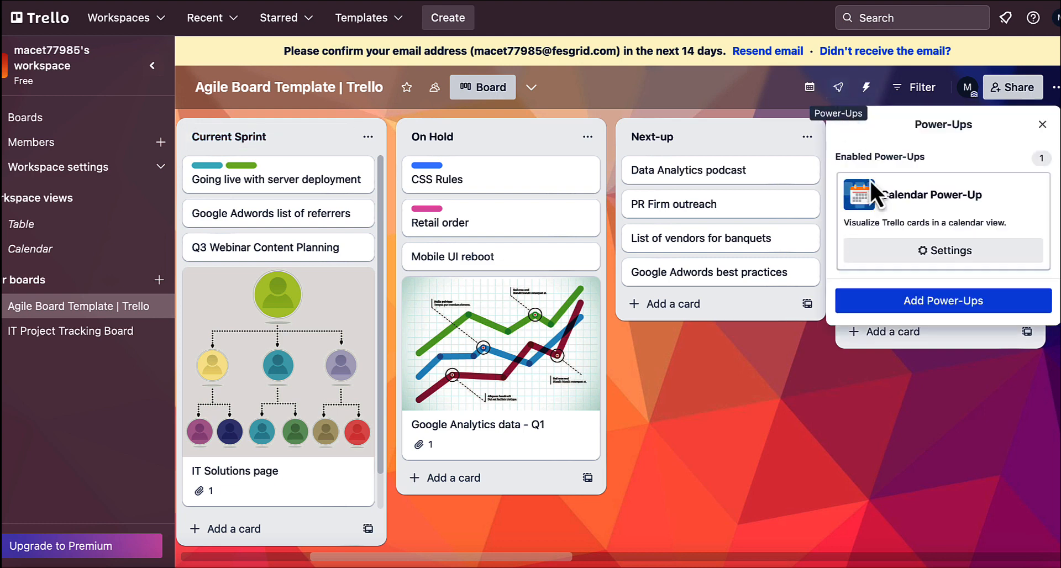
click(893, 312)
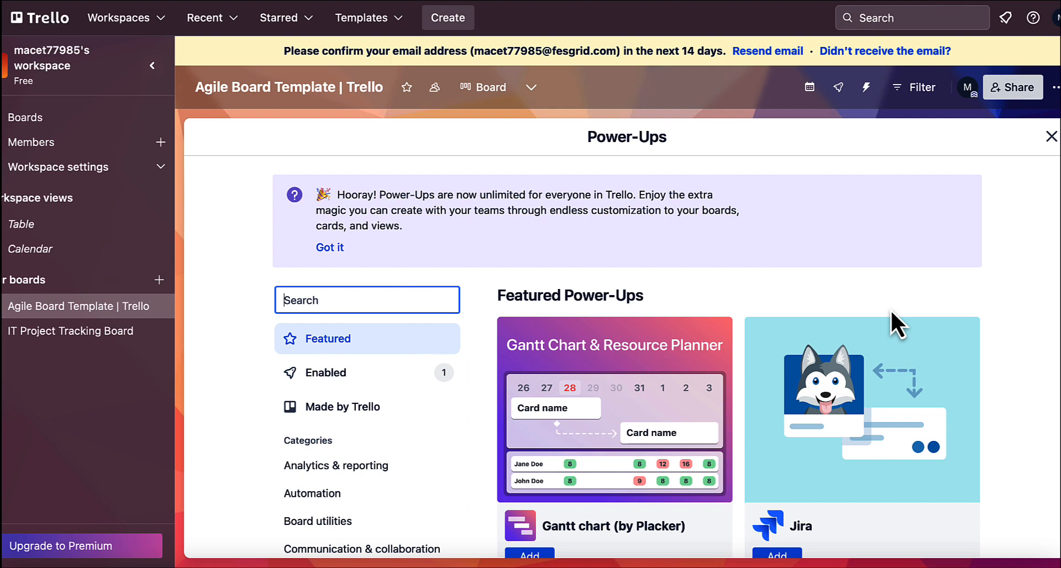
scroll(891, 313, down, 5)
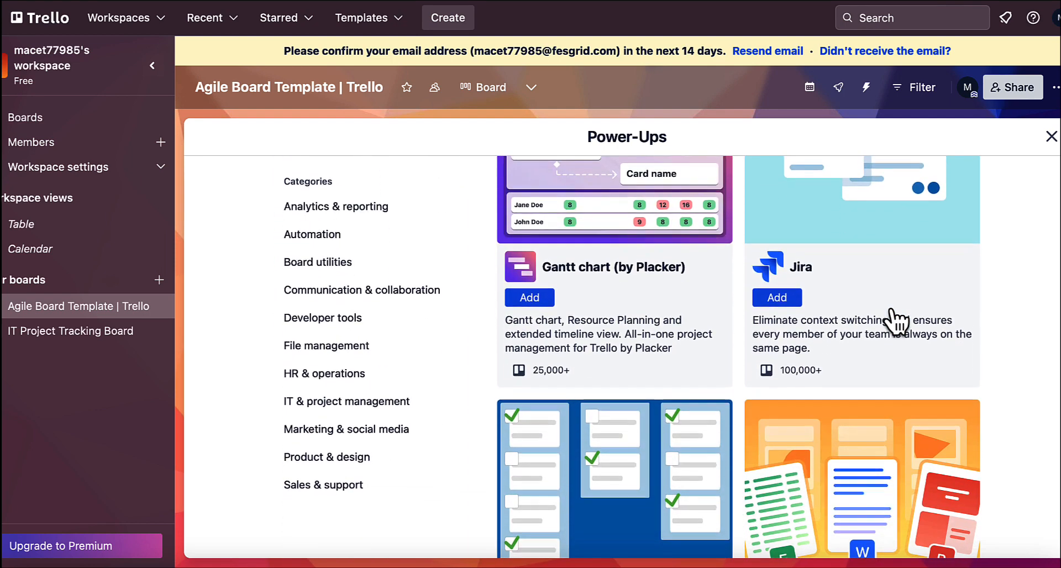
scroll(896, 322, up, 1)
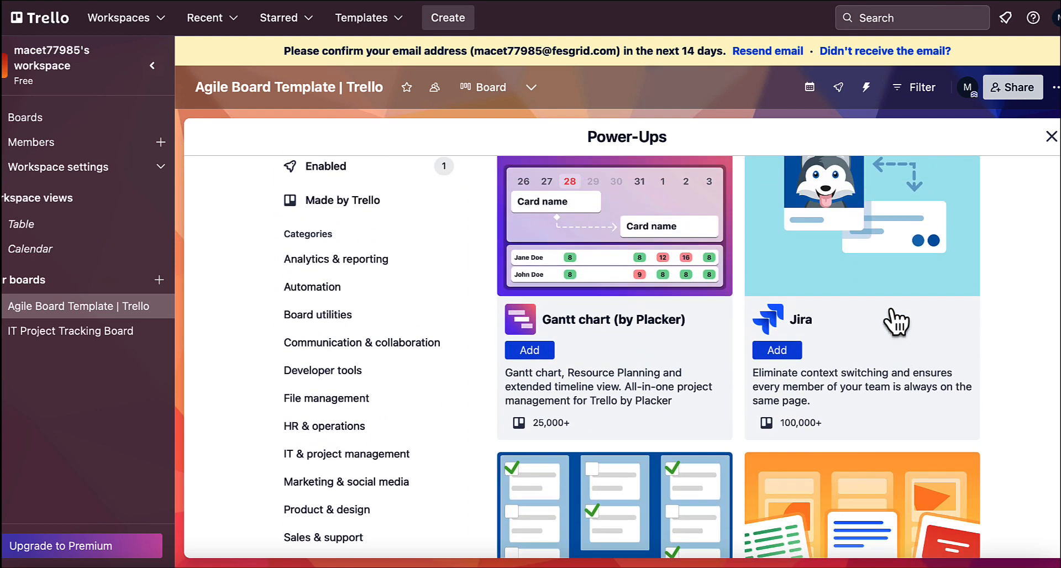